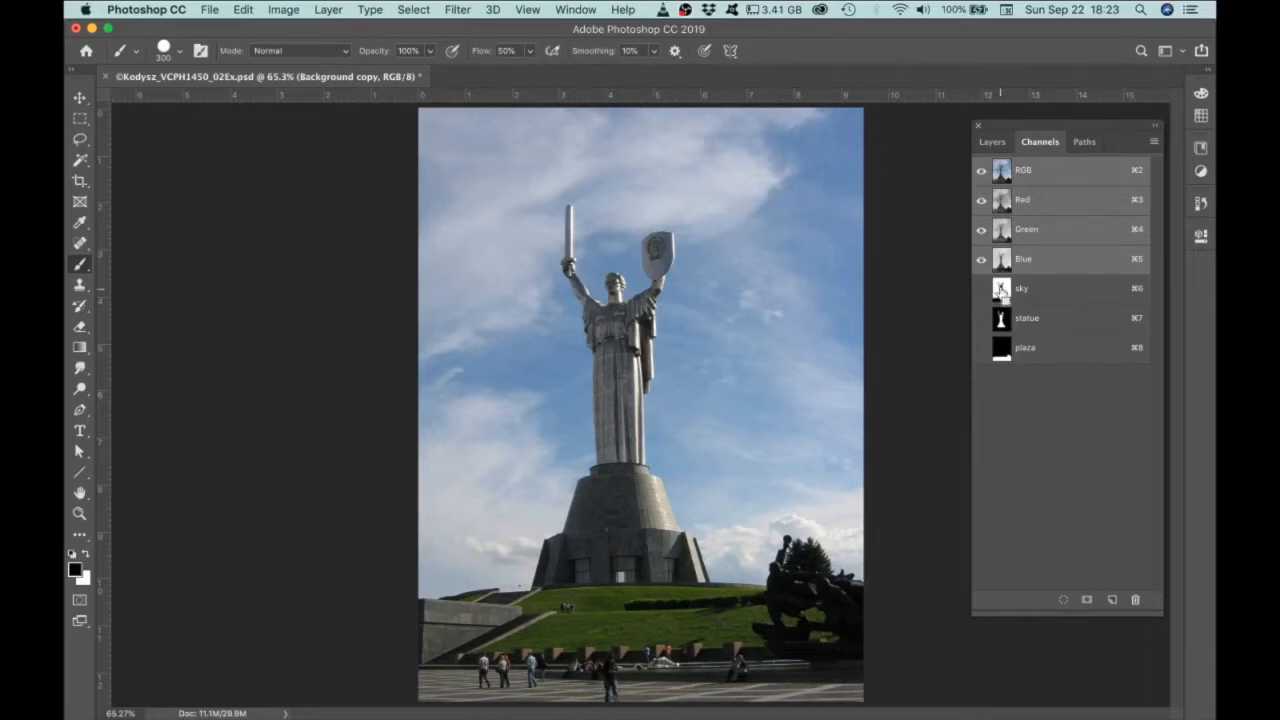
Step: Load the sky channel as a selection and add a Levels adjustment layer masked to the sky
left_click(1001, 290, "super")
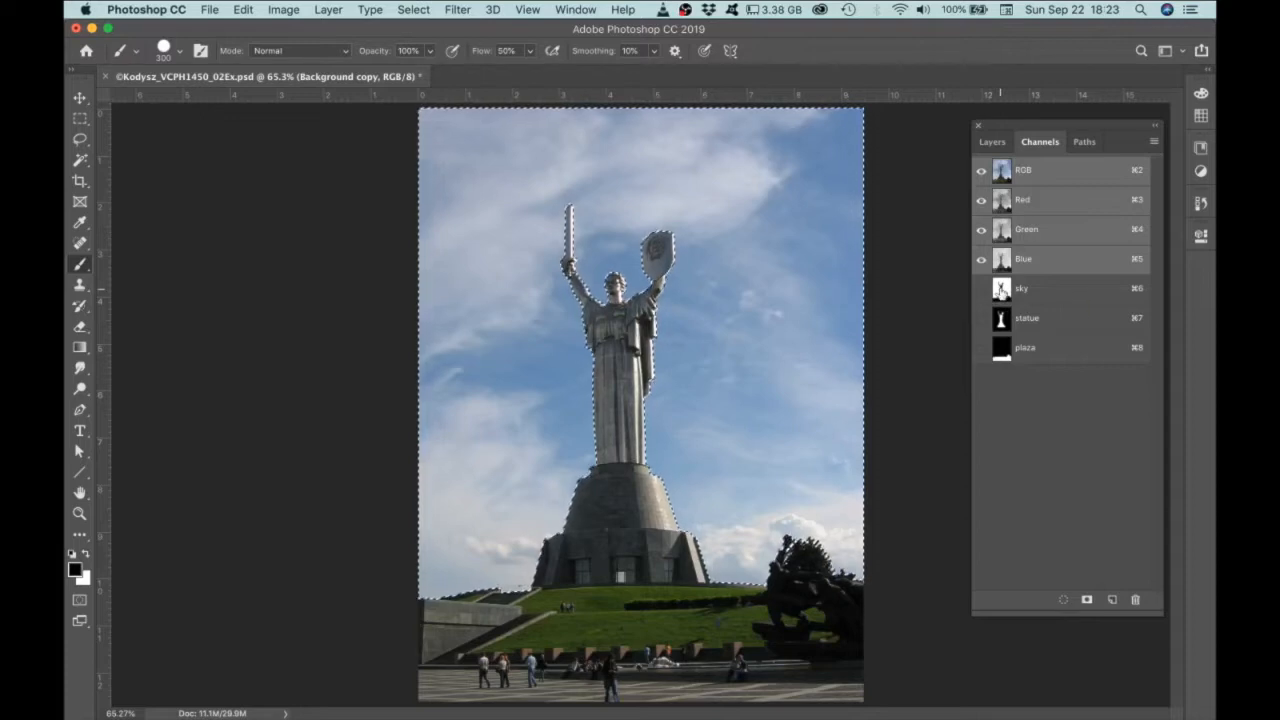
left_click(992, 141)
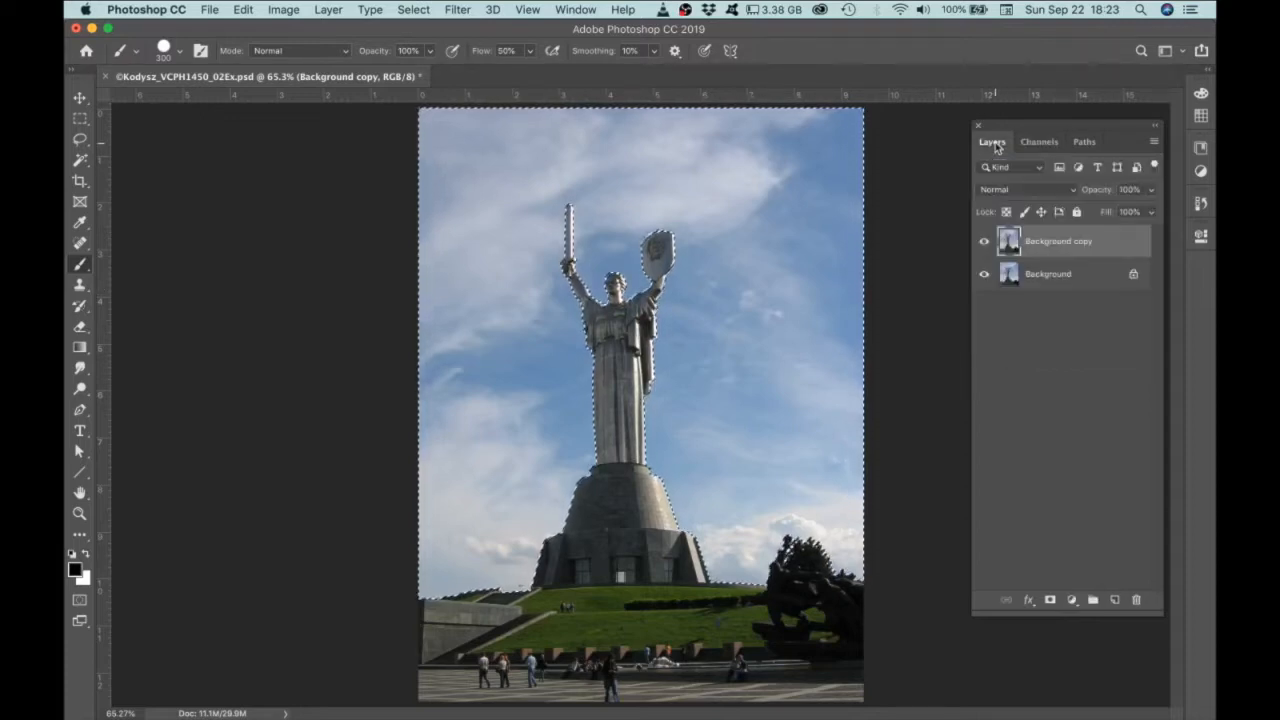
left_click(1072, 600)
mouse_move(1128, 706)
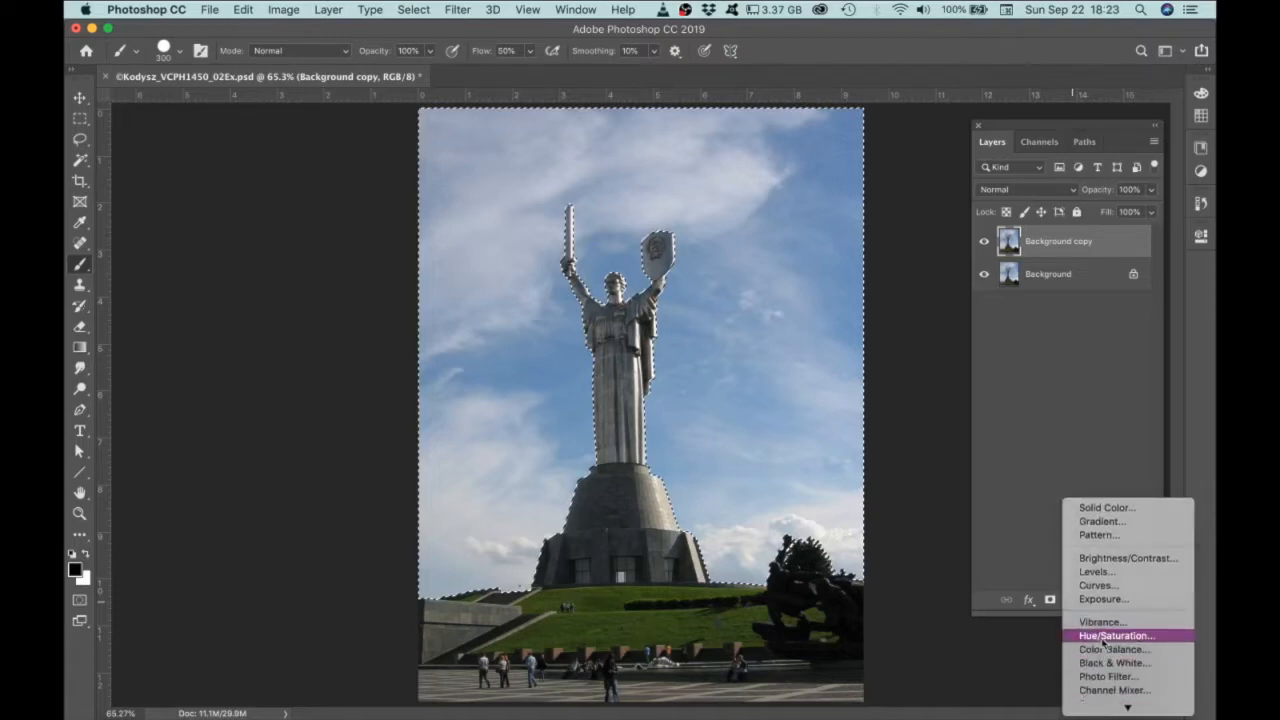
left_click(1091, 571)
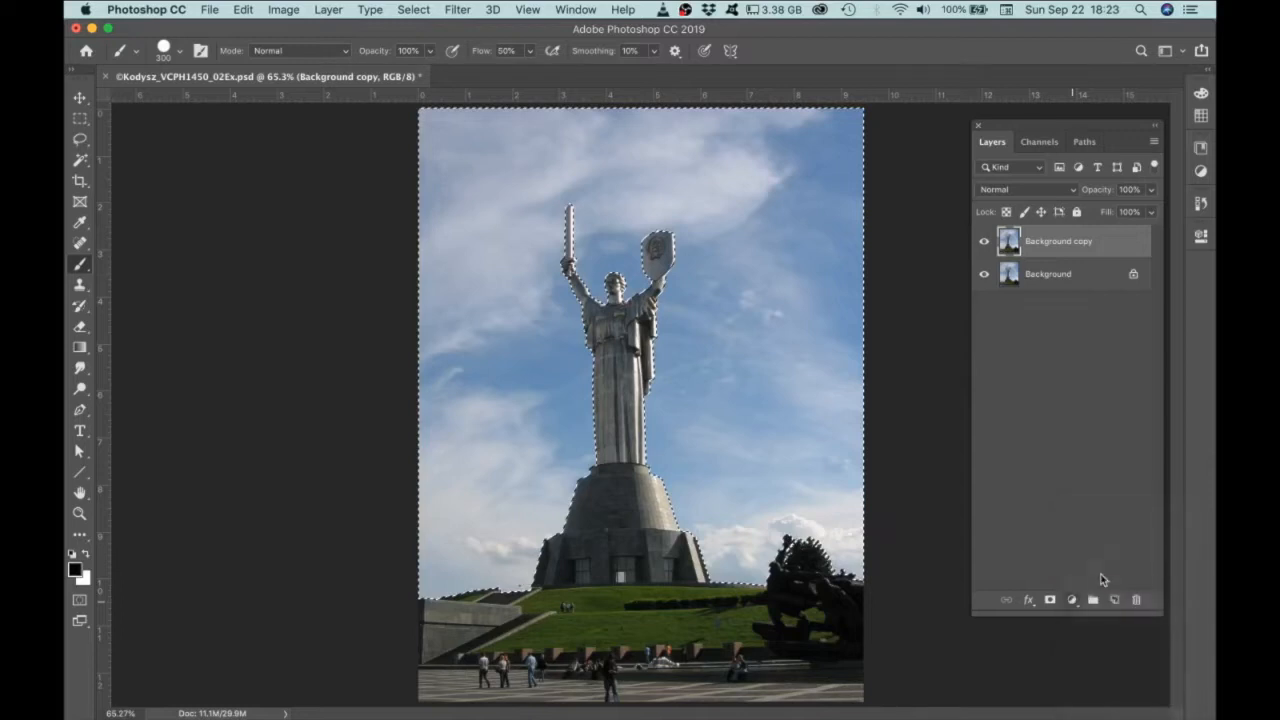
Step: Set the sky Levels input black point to 87 and the white point to about 240
left_click_drag(990, 399, 1047, 400)
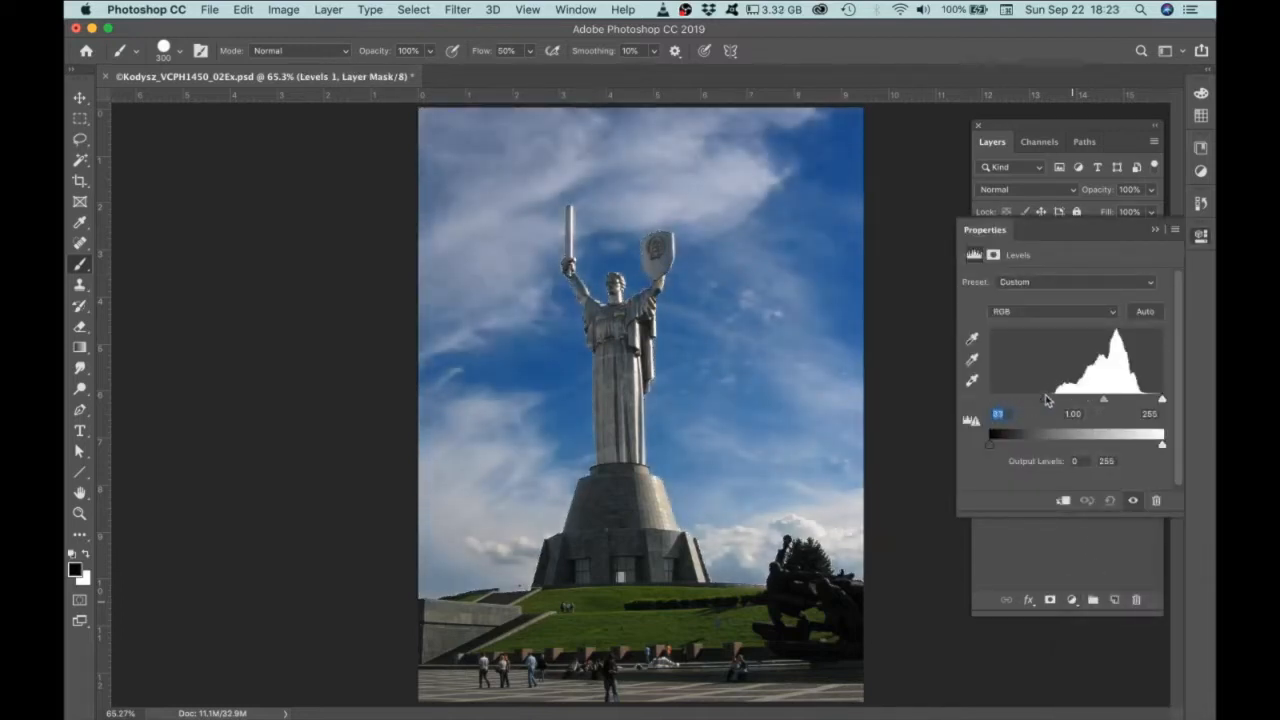
left_click_drag(1162, 399, 1159, 401)
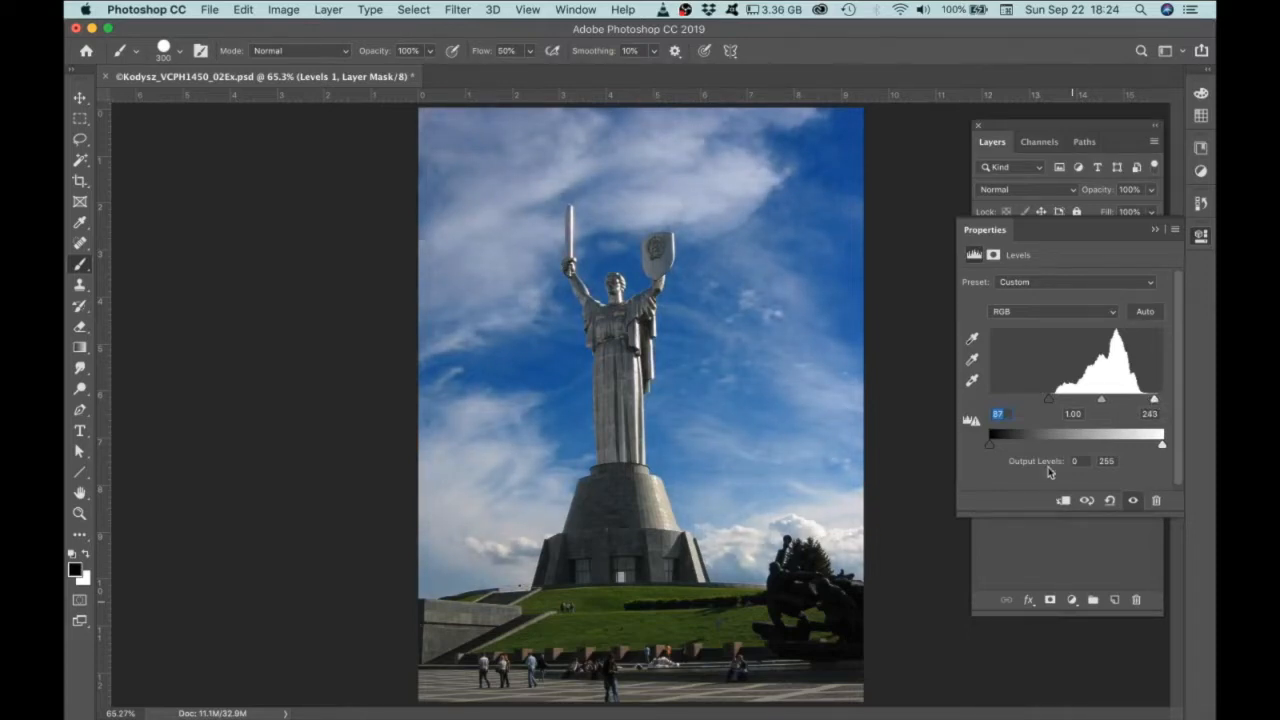
left_click(1042, 131)
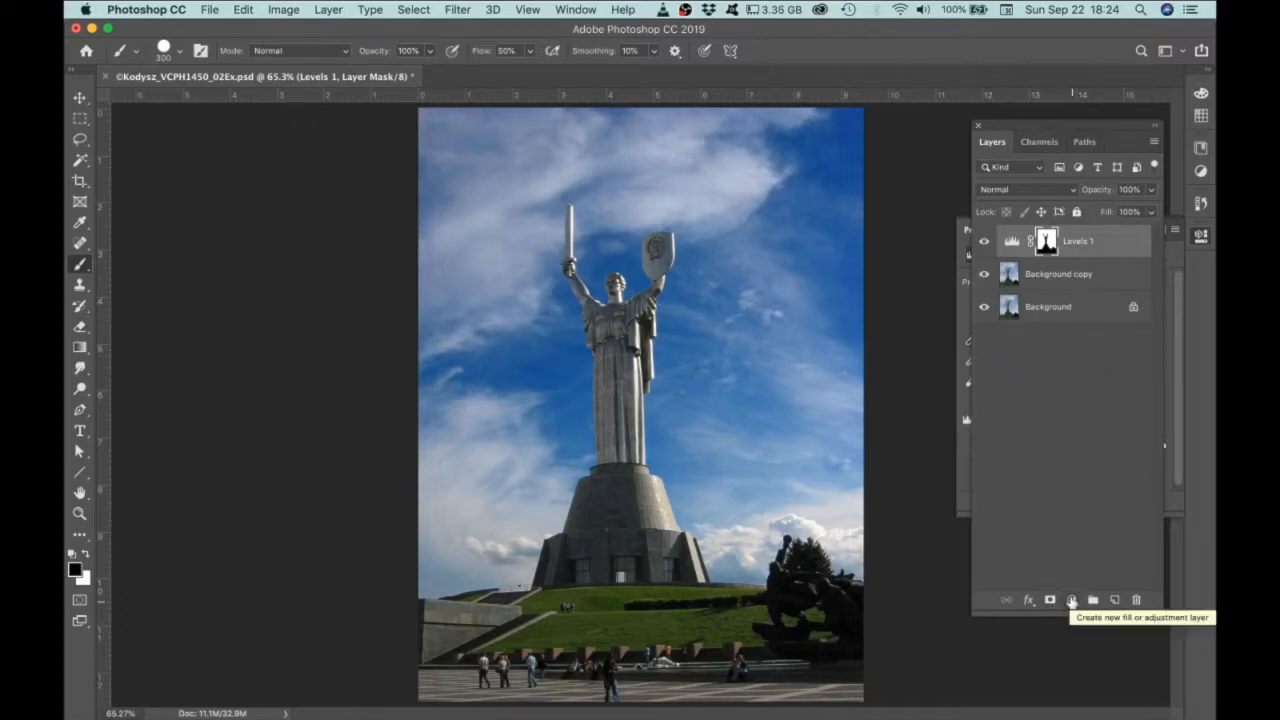
Step: Add a Hue/Saturation adjustment layer above the sky Levels with hue -11, saturation -43 and lightness 0
left_click(1071, 601)
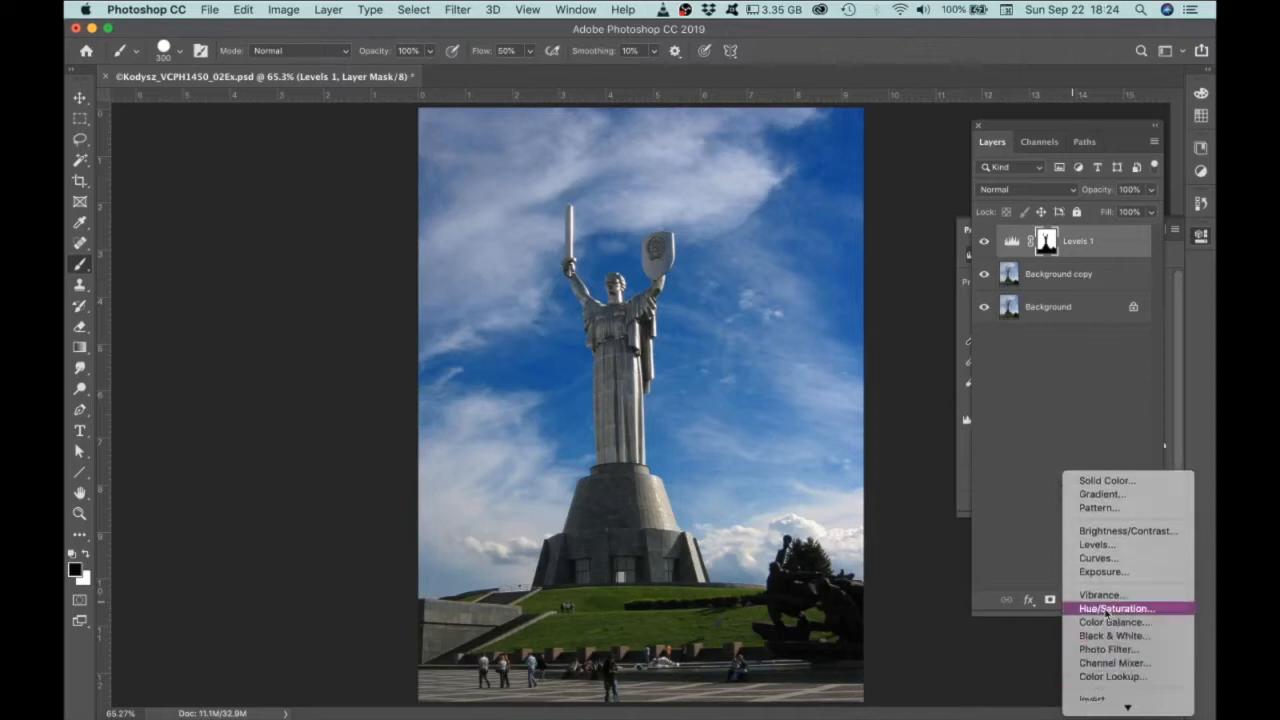
left_click(1110, 608)
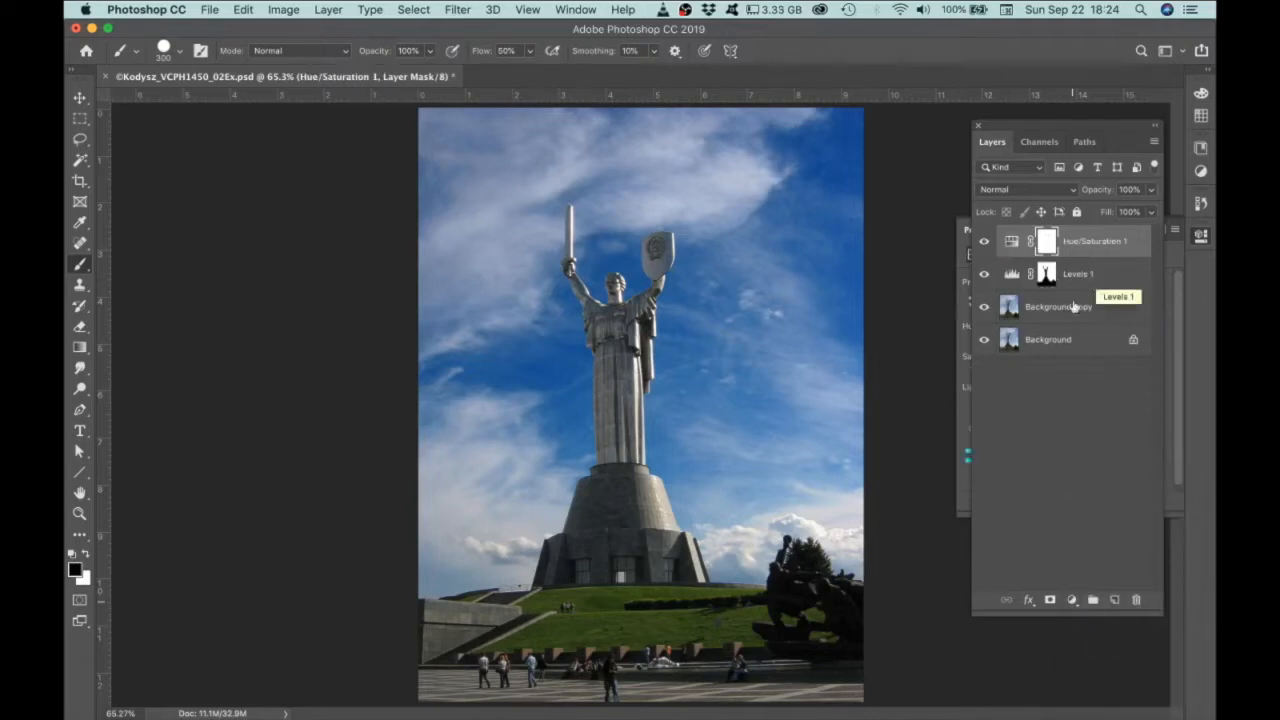
left_click(965, 248)
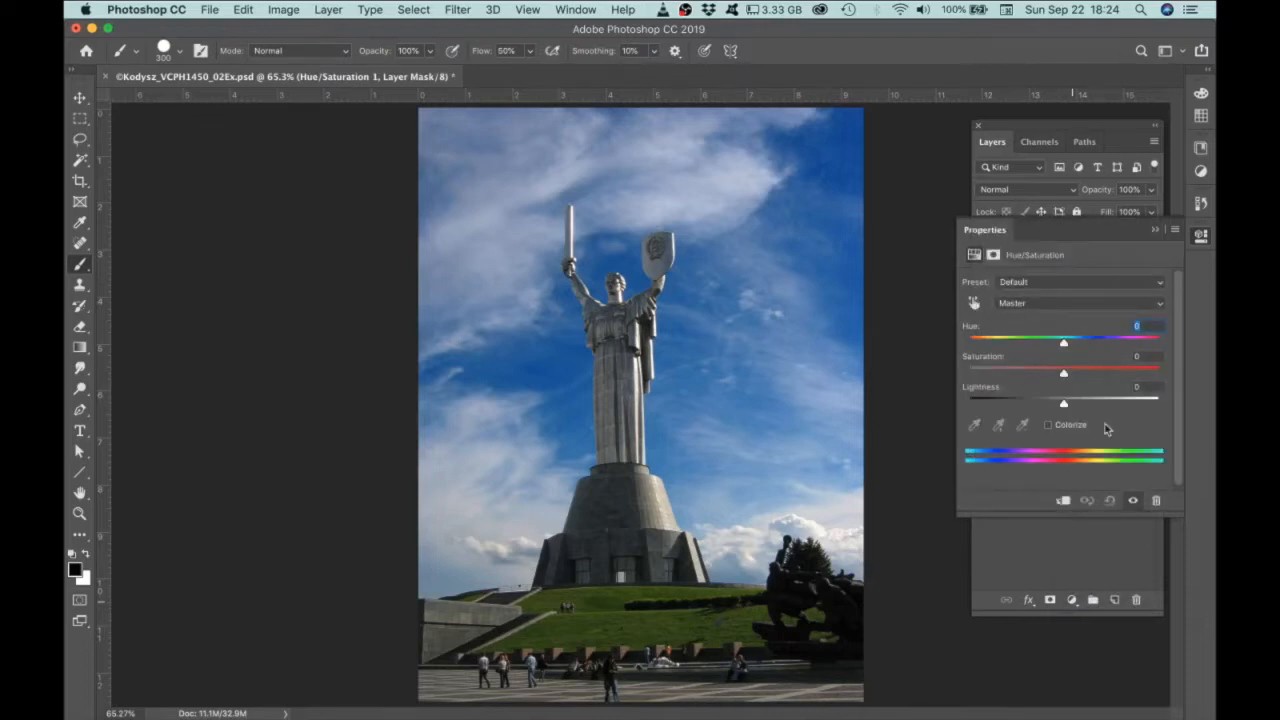
left_click_drag(1064, 374, 1022, 376)
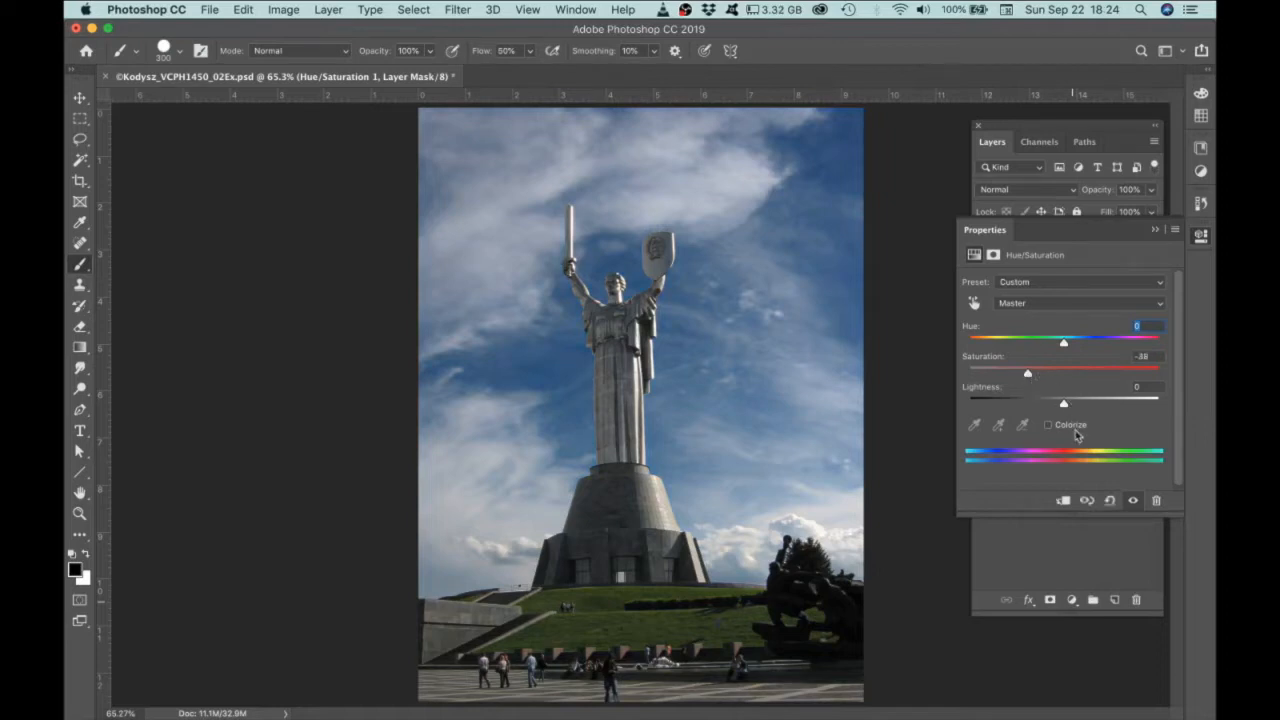
left_click_drag(1065, 345, 1060, 405)
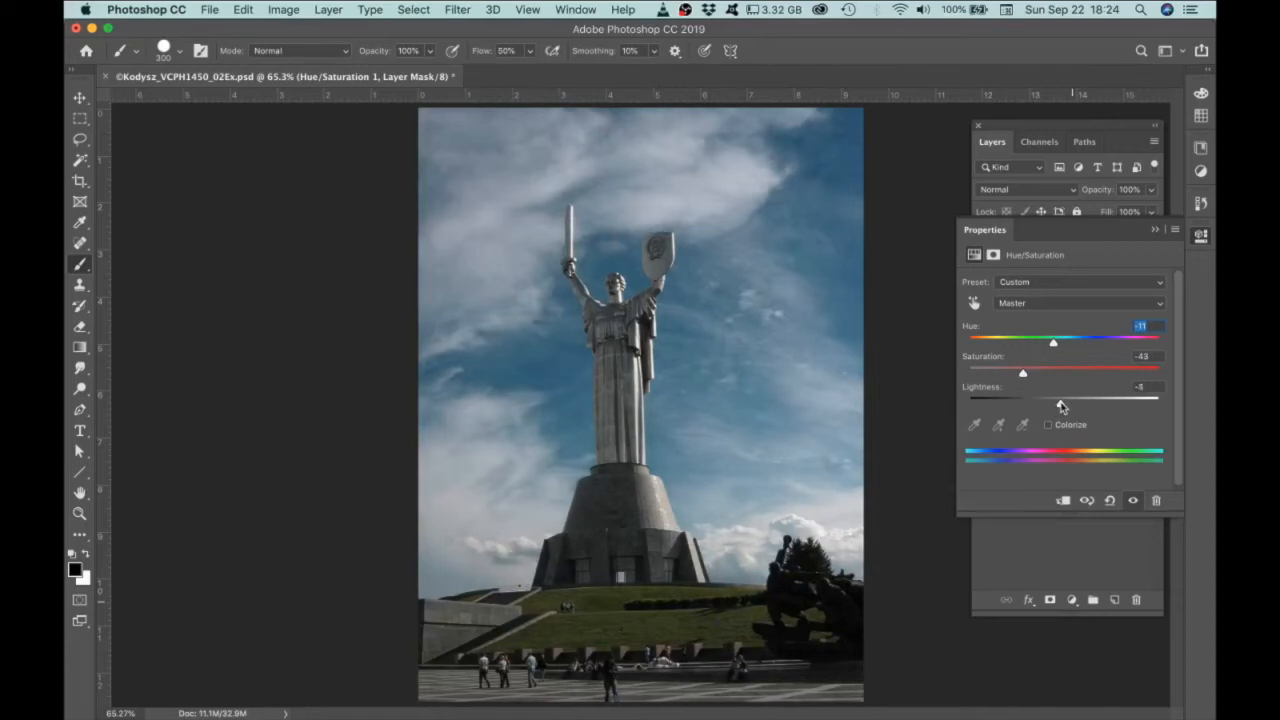
left_click(1155, 386)
type("0")
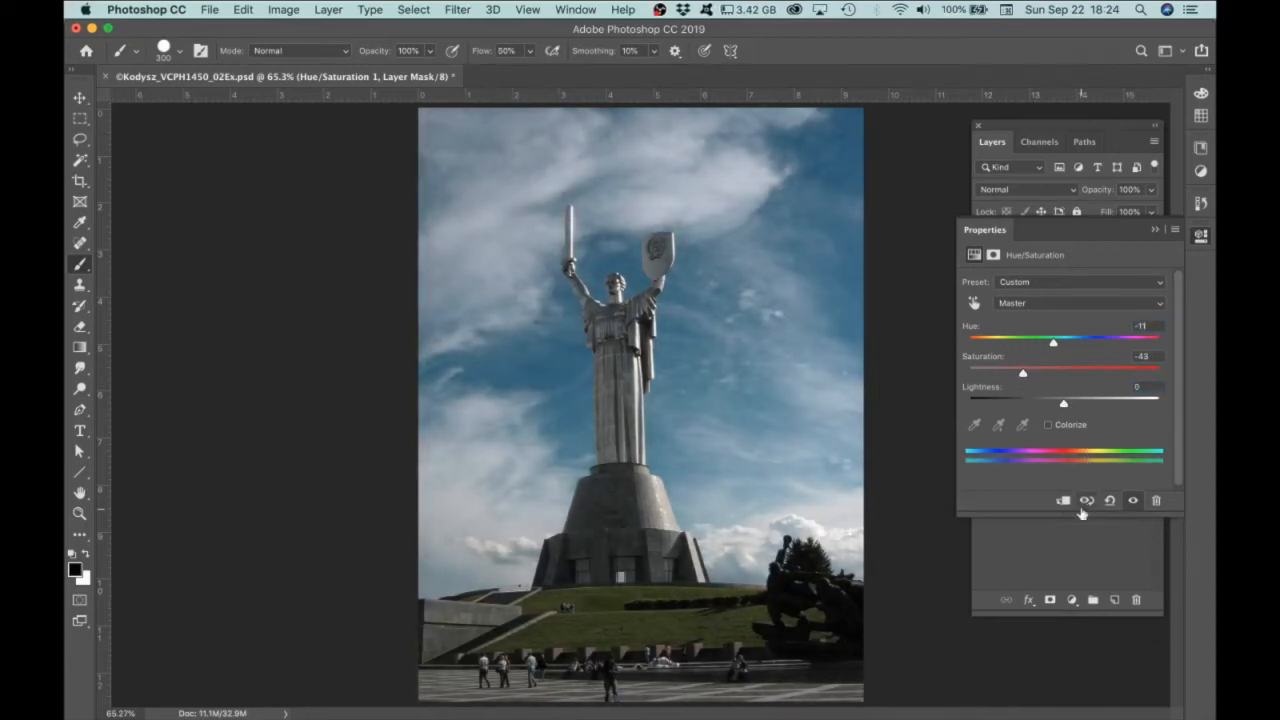
left_click(1013, 127)
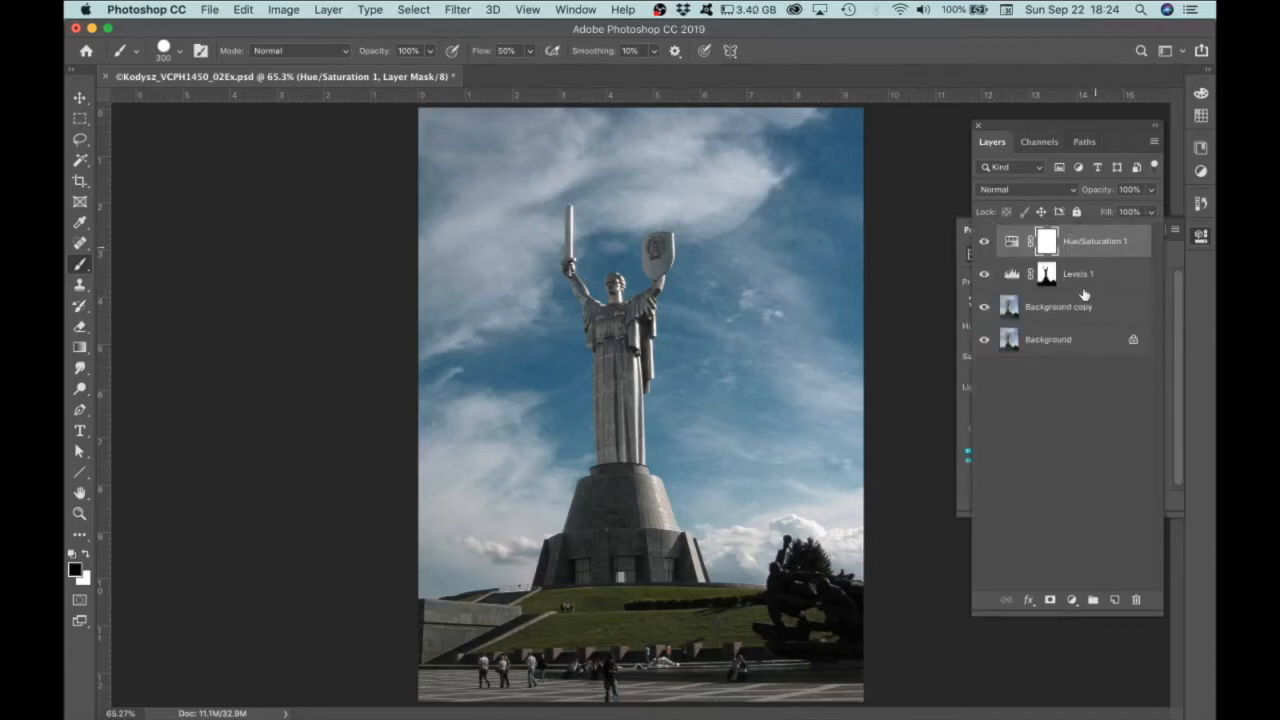
Step: Rename the Levels layer "sky levels" and the Hue/Saturation layer "sky HS"
double_click(1085, 274)
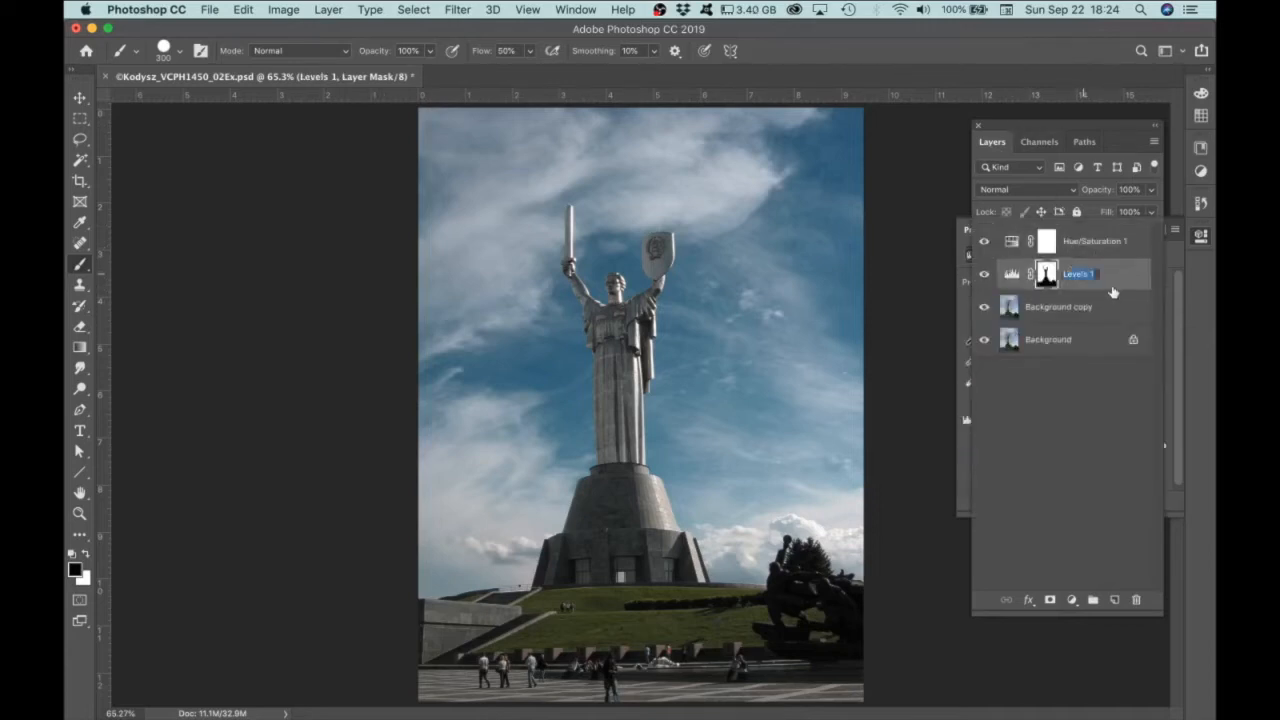
type("sky levels")
key("Return")
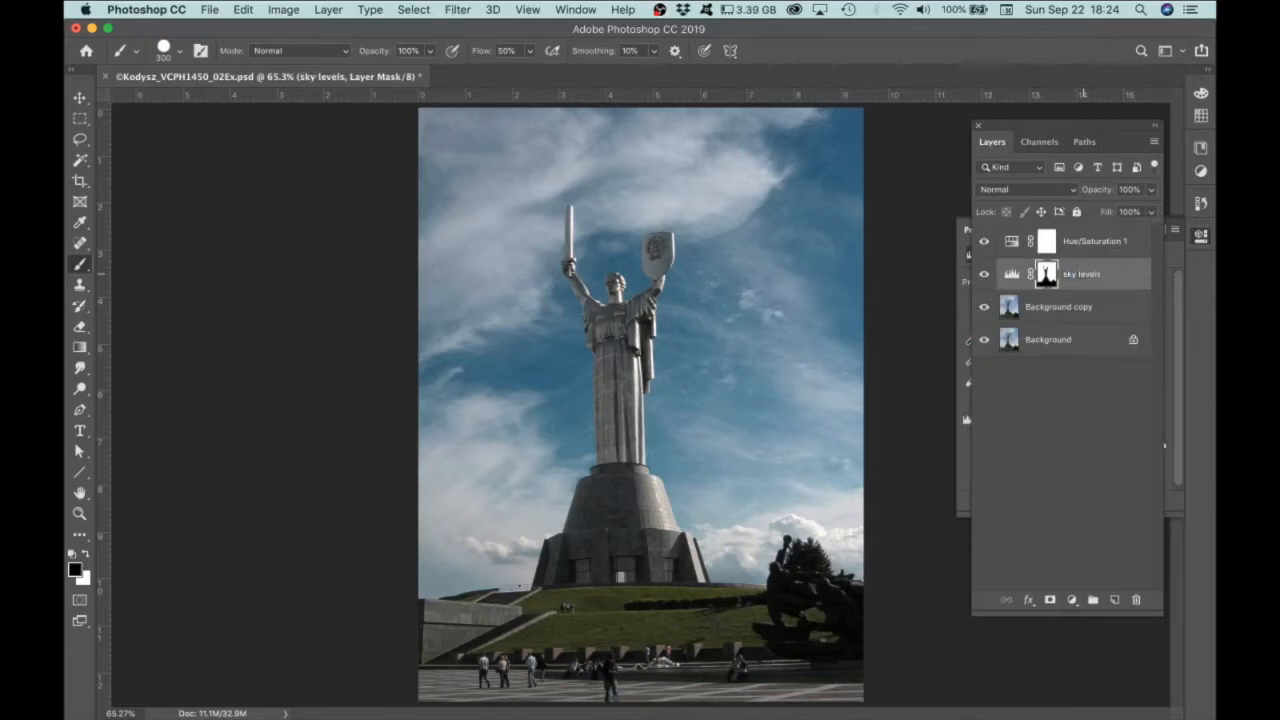
double_click(1093, 241)
type("sky HS")
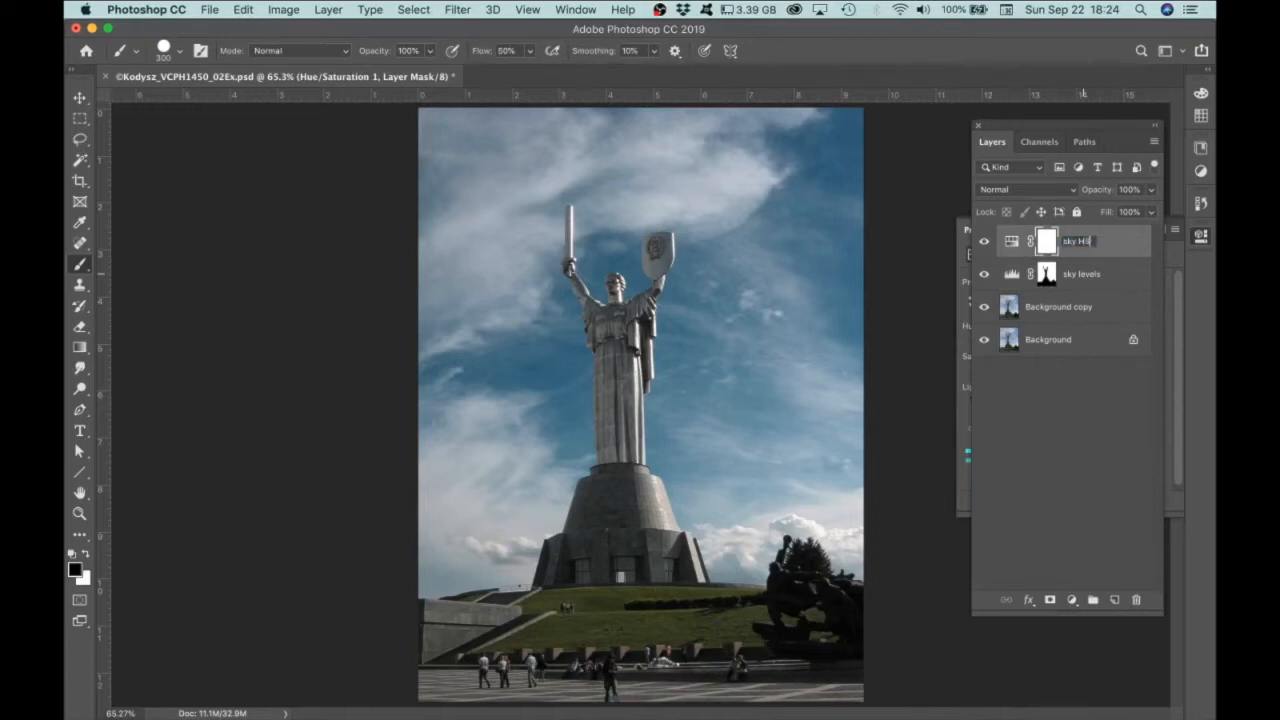
key("Return")
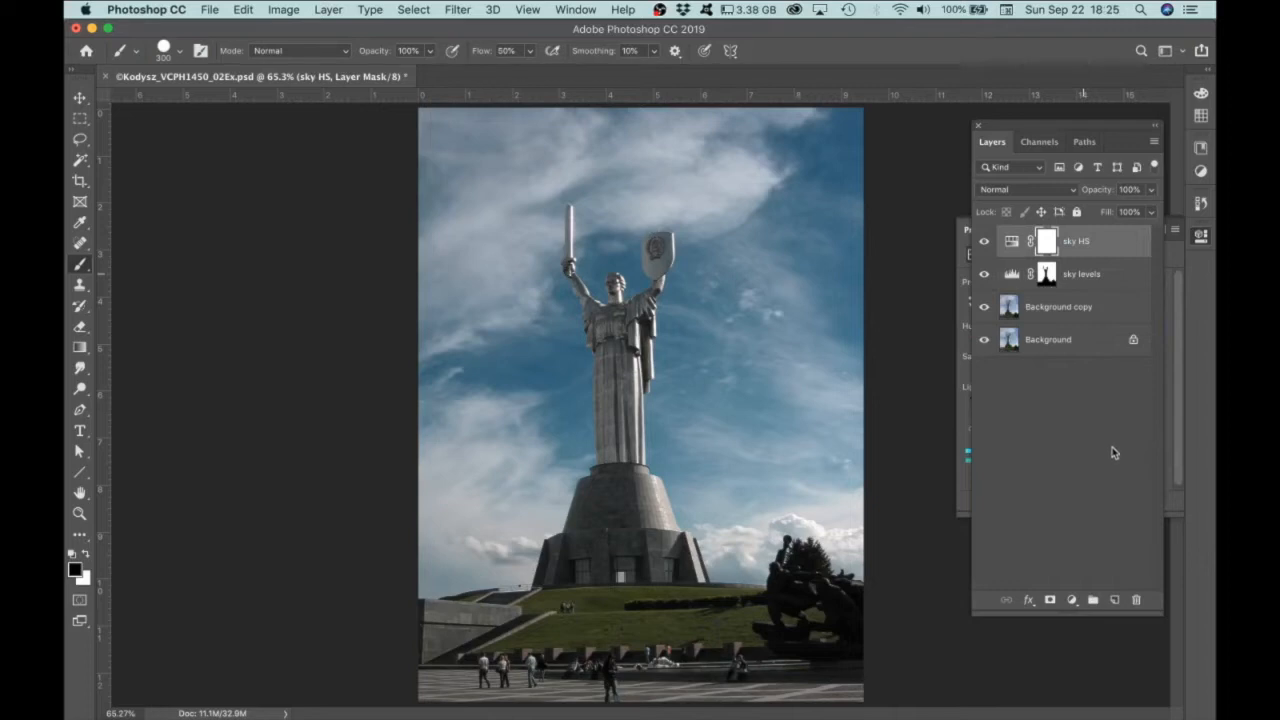
Step: Label both sky adjustment layers with the violet color
left_click(1108, 273, "shift")
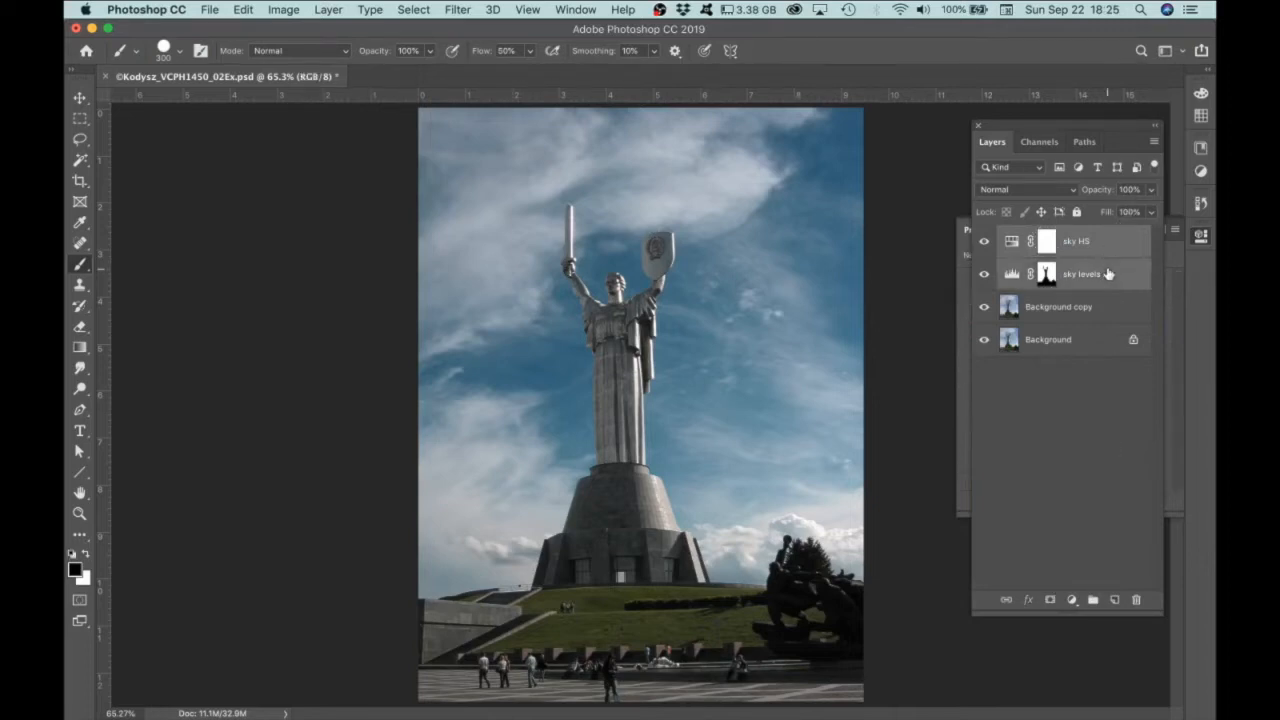
right_click(1108, 273)
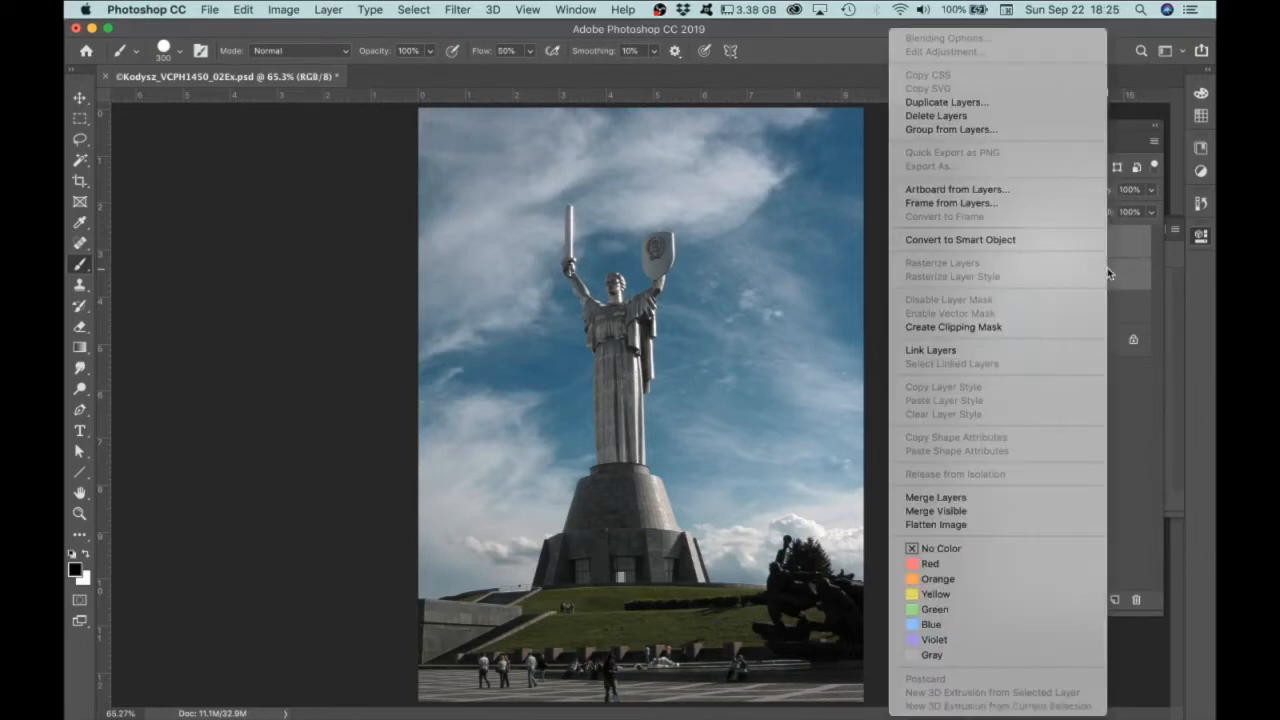
left_click(946, 641)
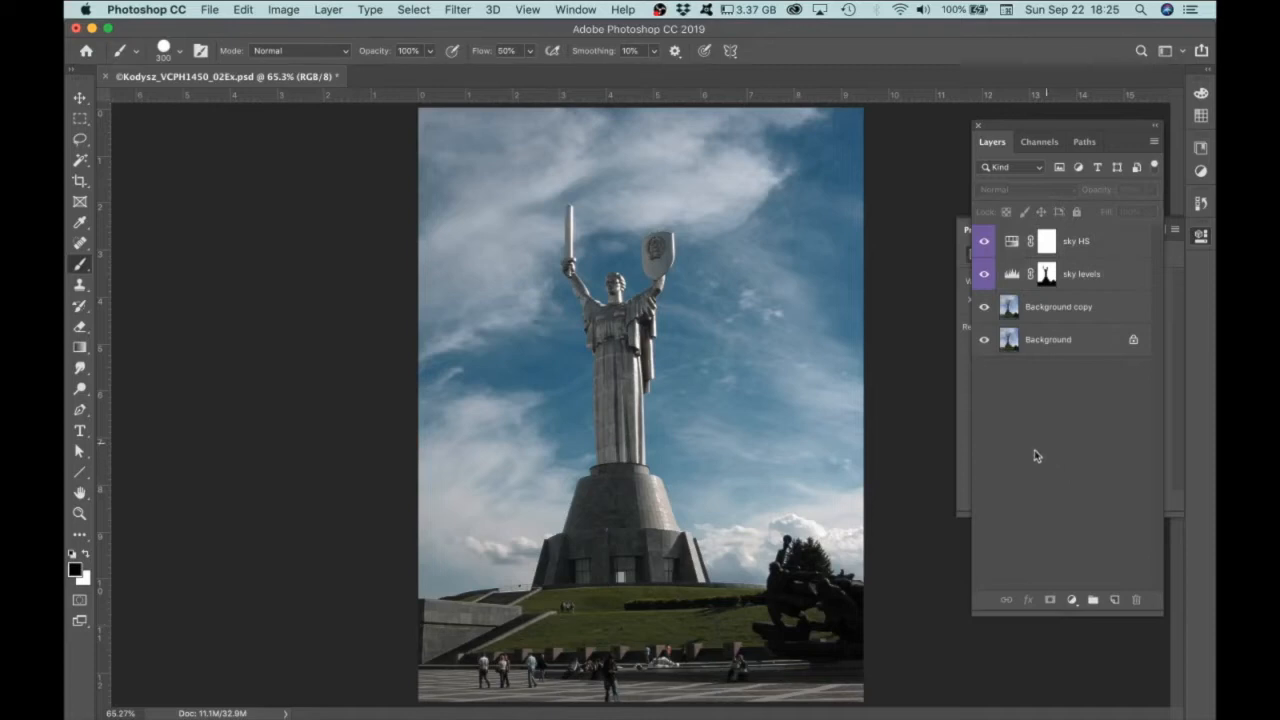
Step: Load the plaza channel as a selection and add a Levels adjustment layer masked to the plaza
left_click(1045, 141)
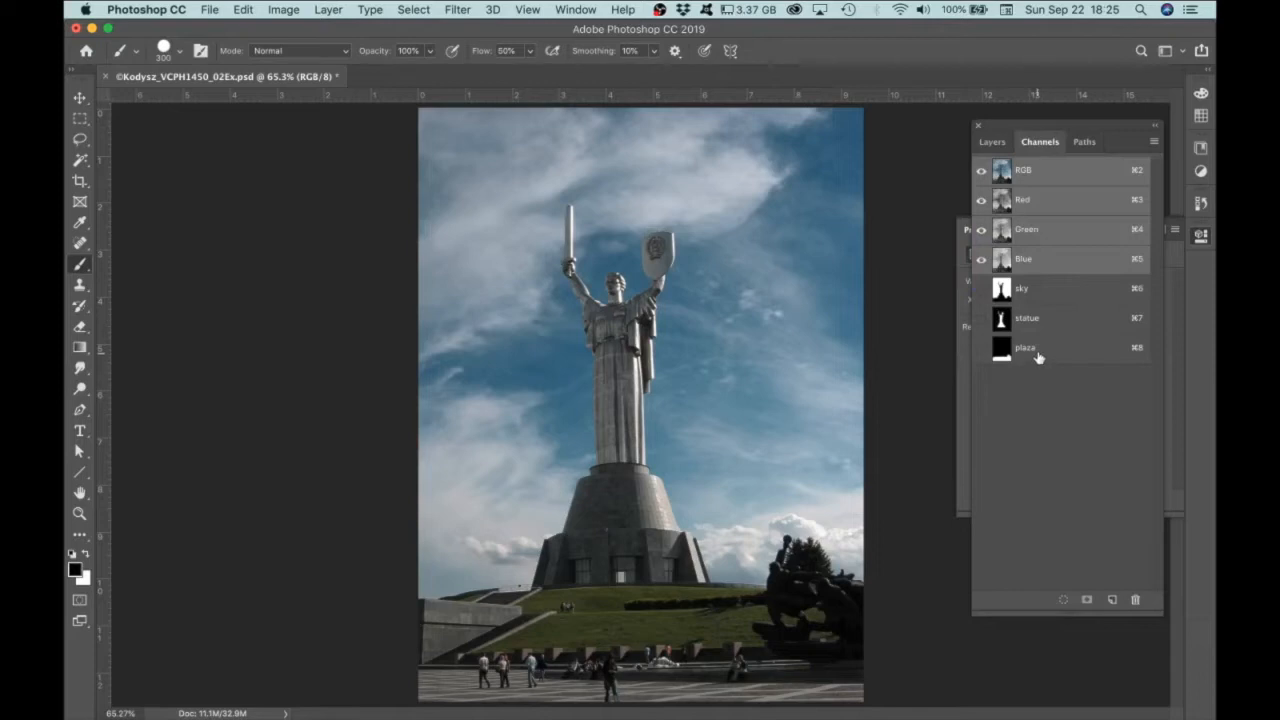
left_click(1004, 352, "super")
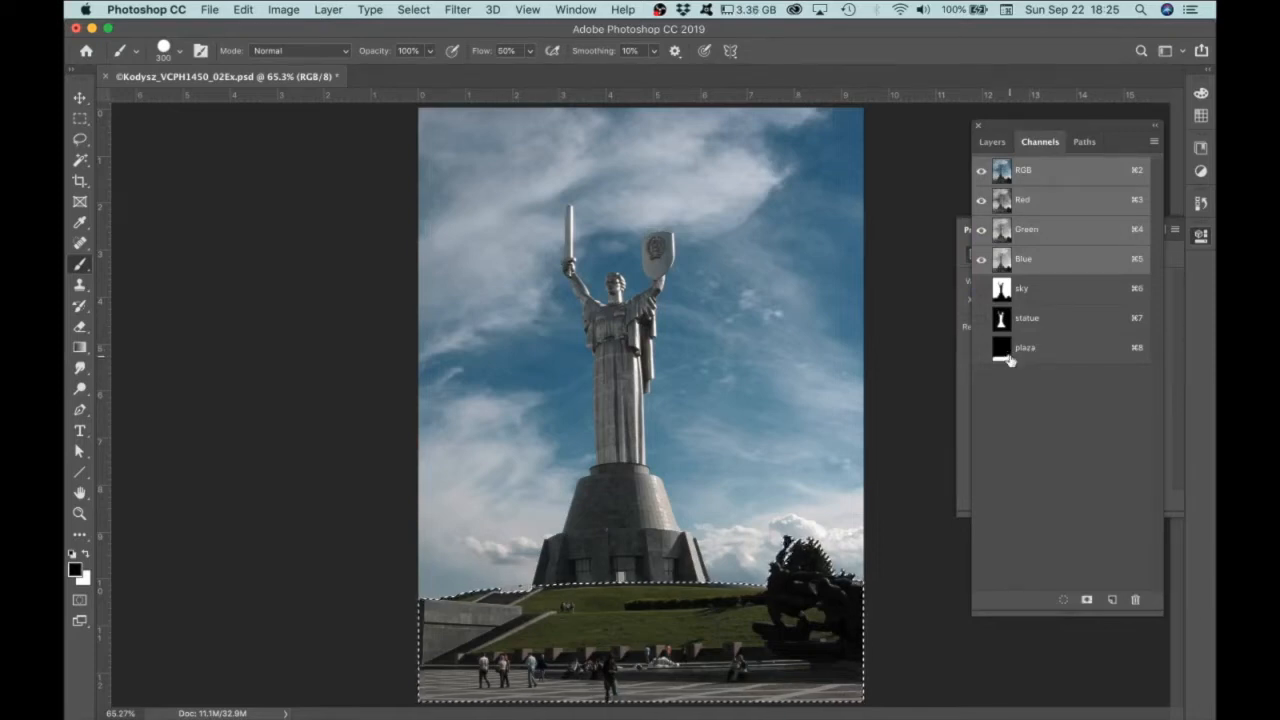
left_click(997, 146)
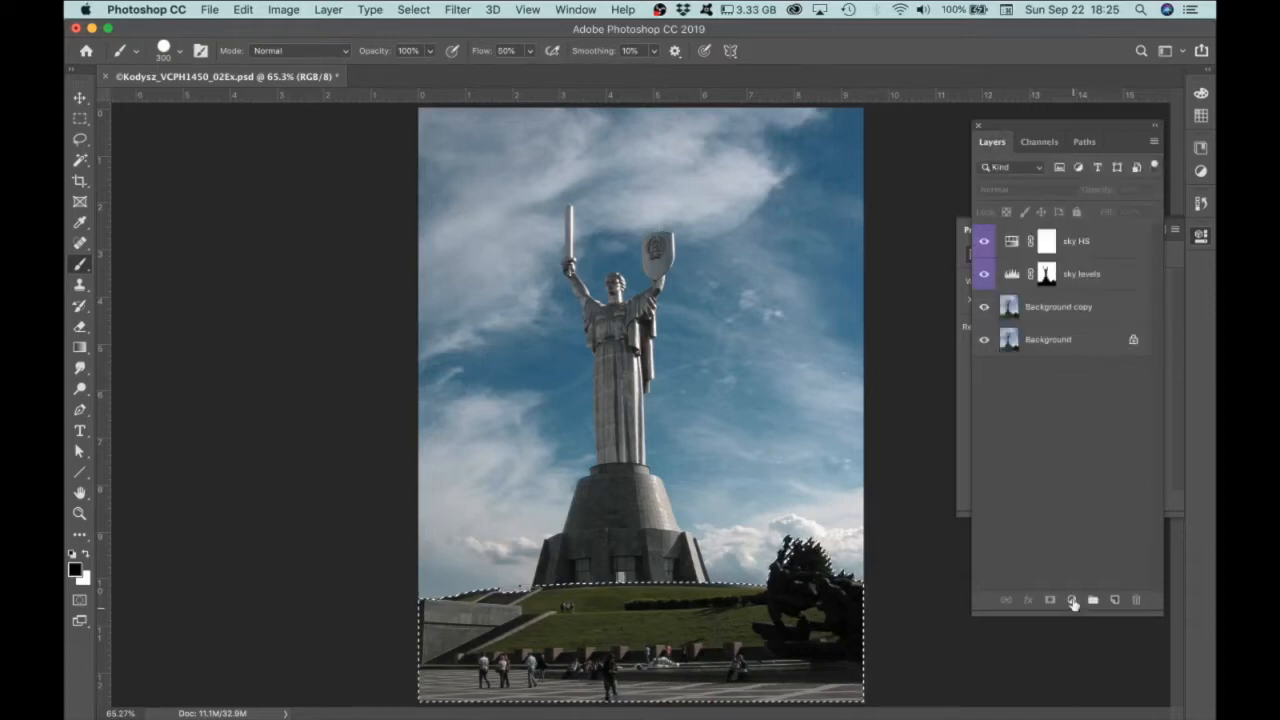
left_click(1072, 601)
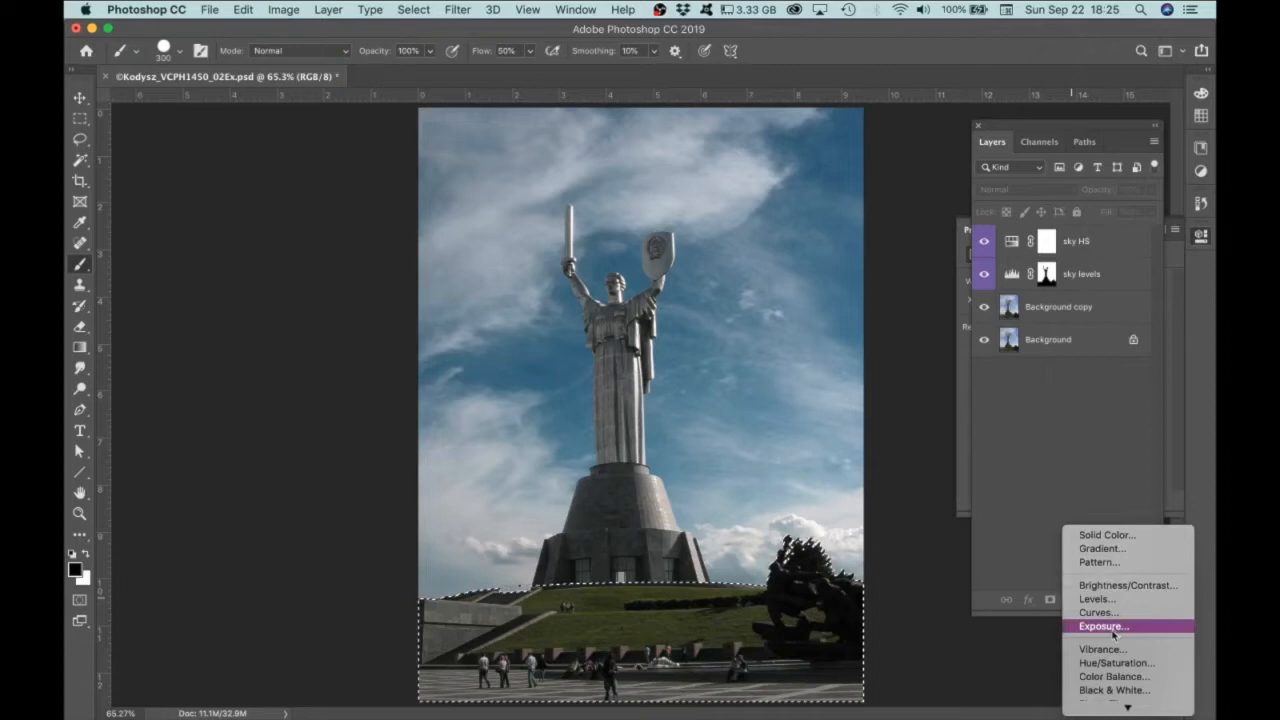
left_click(1097, 599)
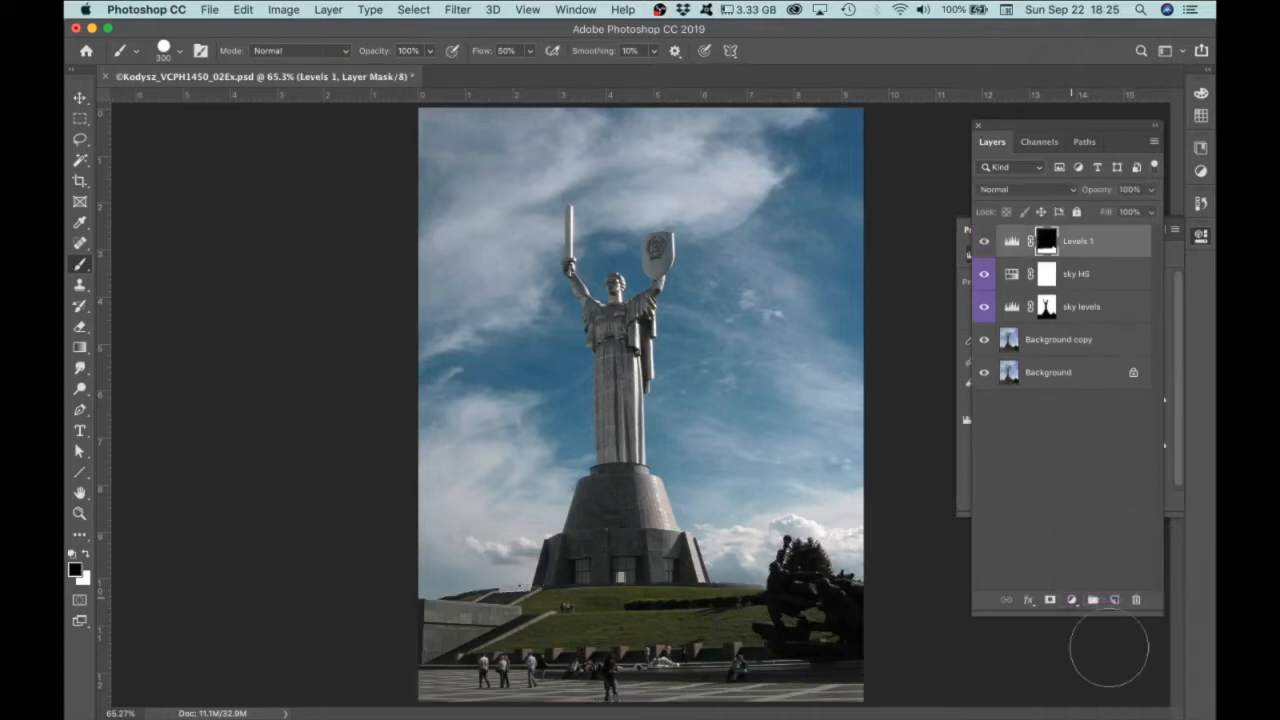
Step: Move the Levels properties clear of the layer list and set the plaza's input black point to 5 and white point to 136
left_click(963, 336)
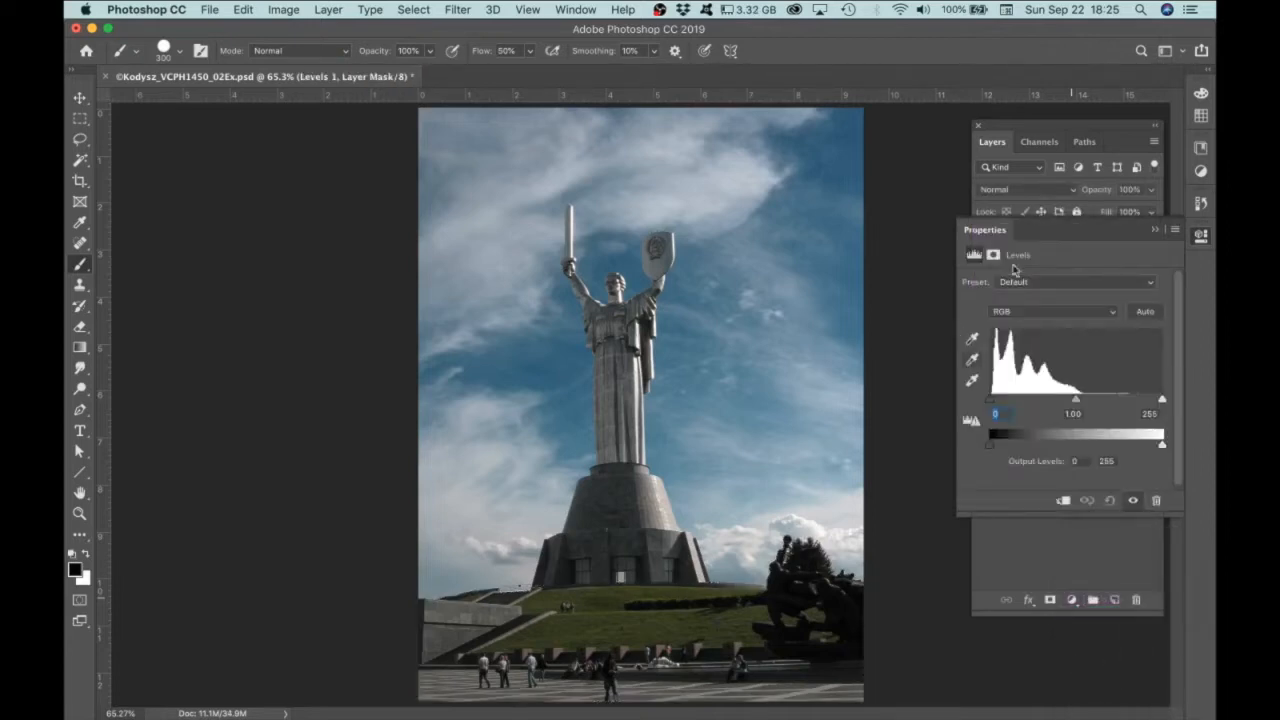
left_click_drag(997, 236, 219, 144)
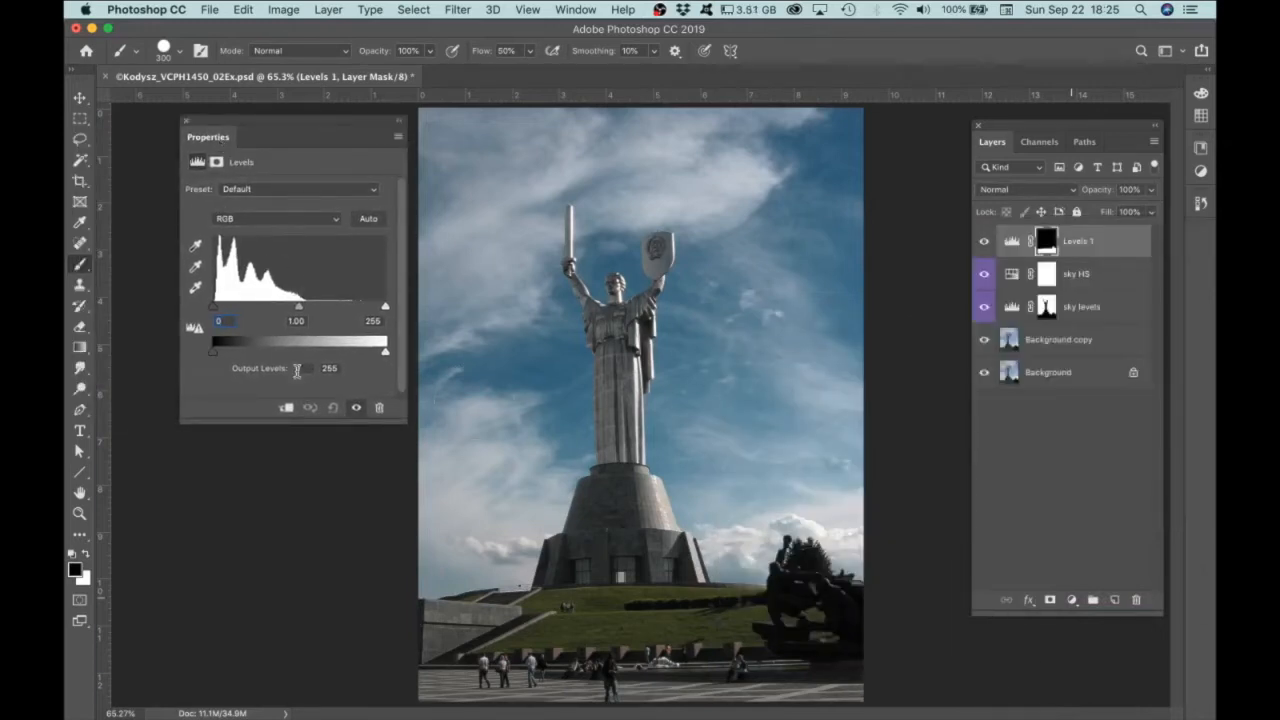
left_click_drag(386, 309, 310, 309)
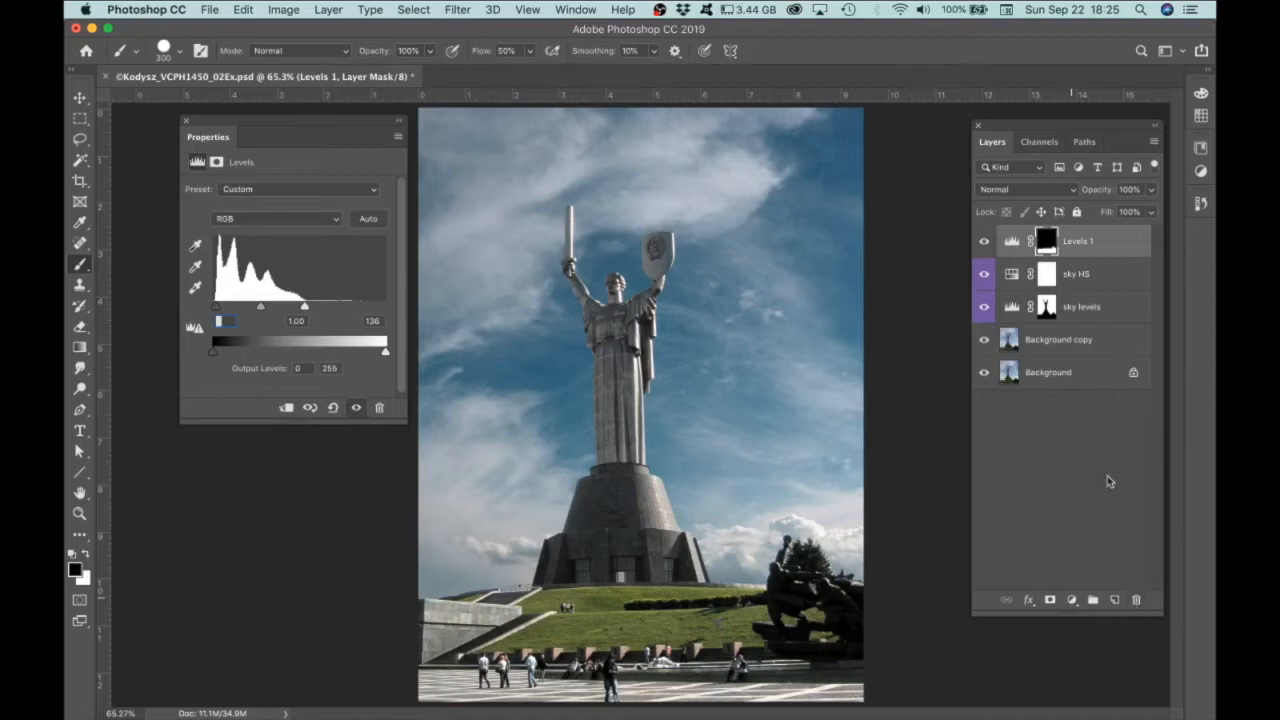
Step: Rename the new plaza Levels adjustment layer "plaza levels"
double_click(1074, 241)
type("pla")
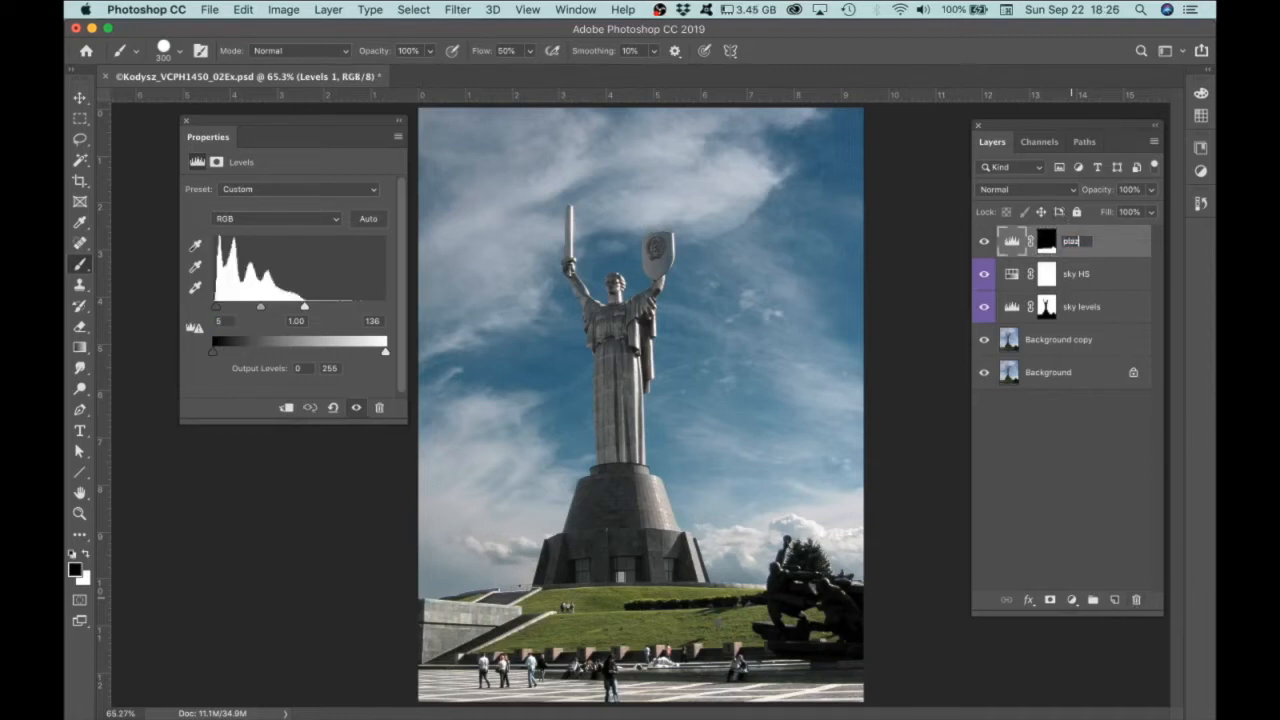
type("za levels")
key("Return")
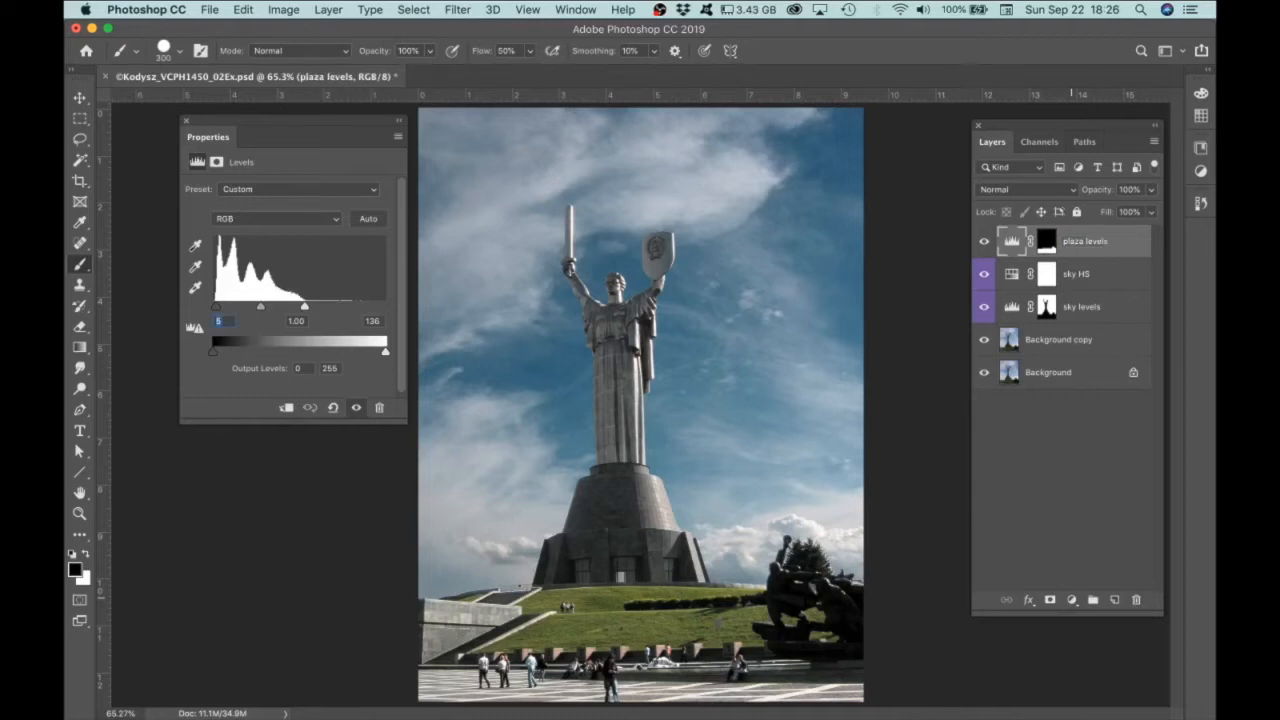
Step: Add a Hue/Saturation adjustment layer above plaza levels and name it "plaza HS"
left_click(1071, 599)
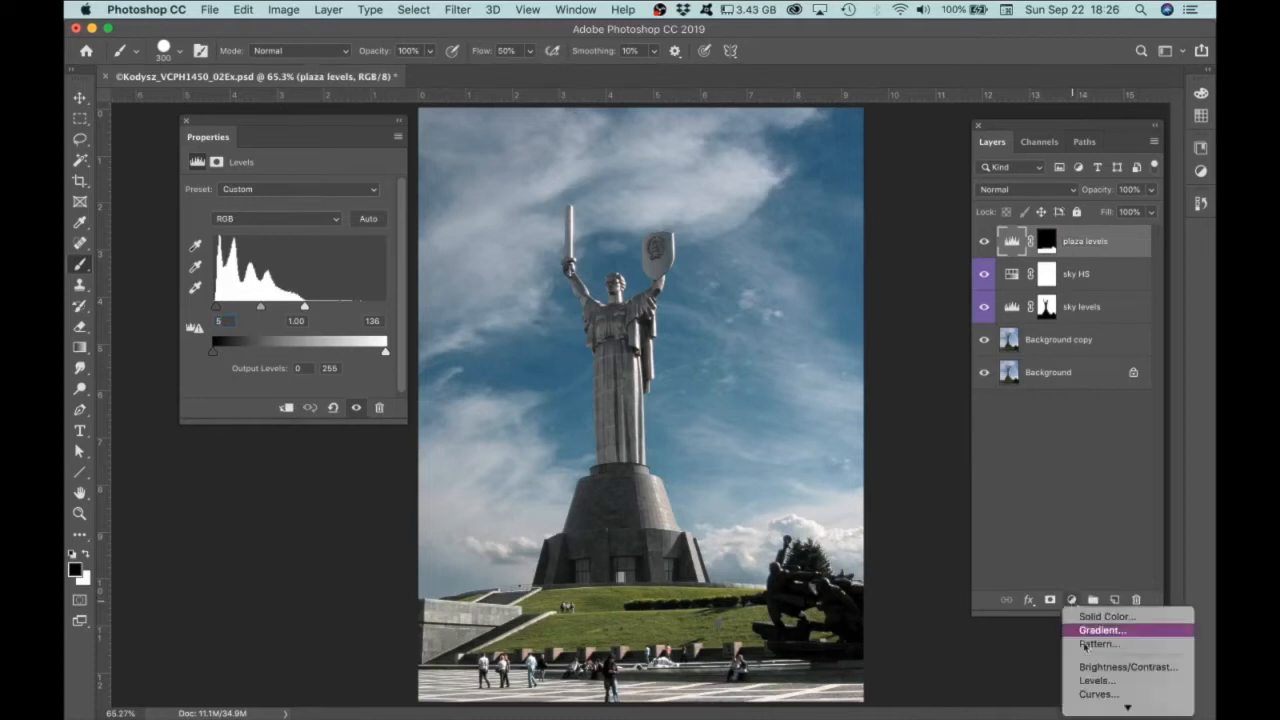
mouse_move(1090, 712)
left_click(1112, 560)
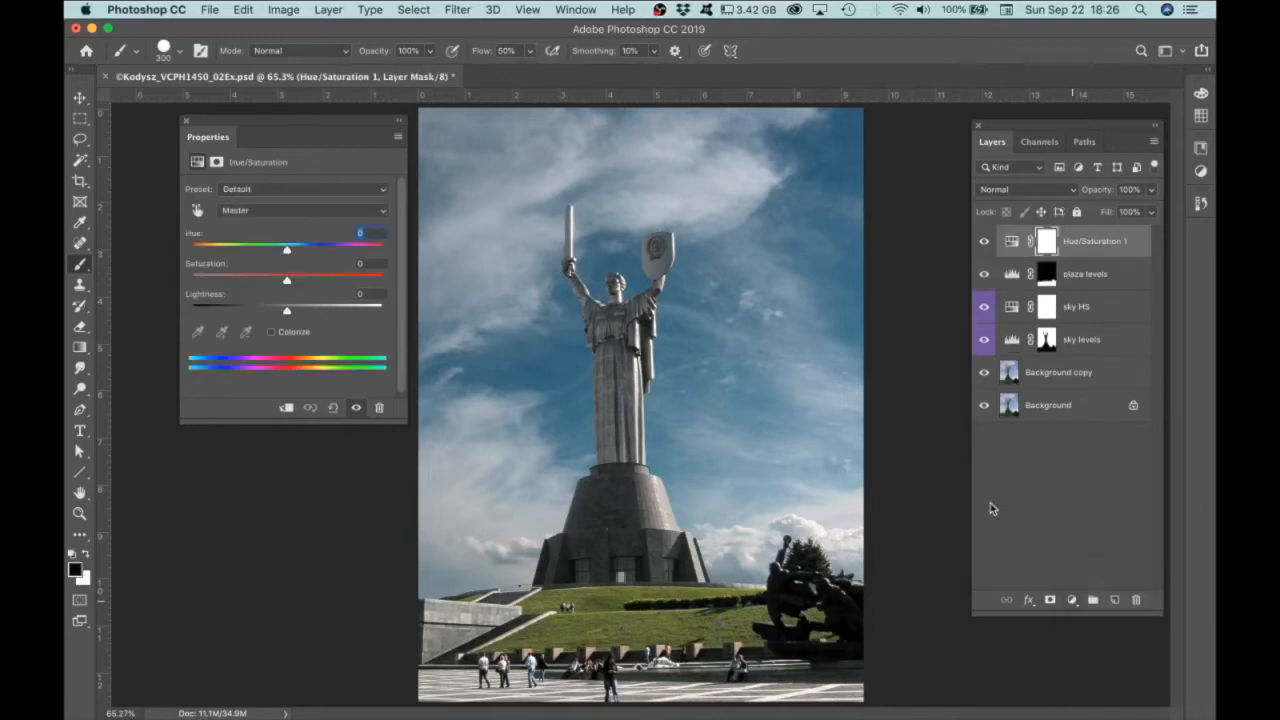
double_click(1088, 242)
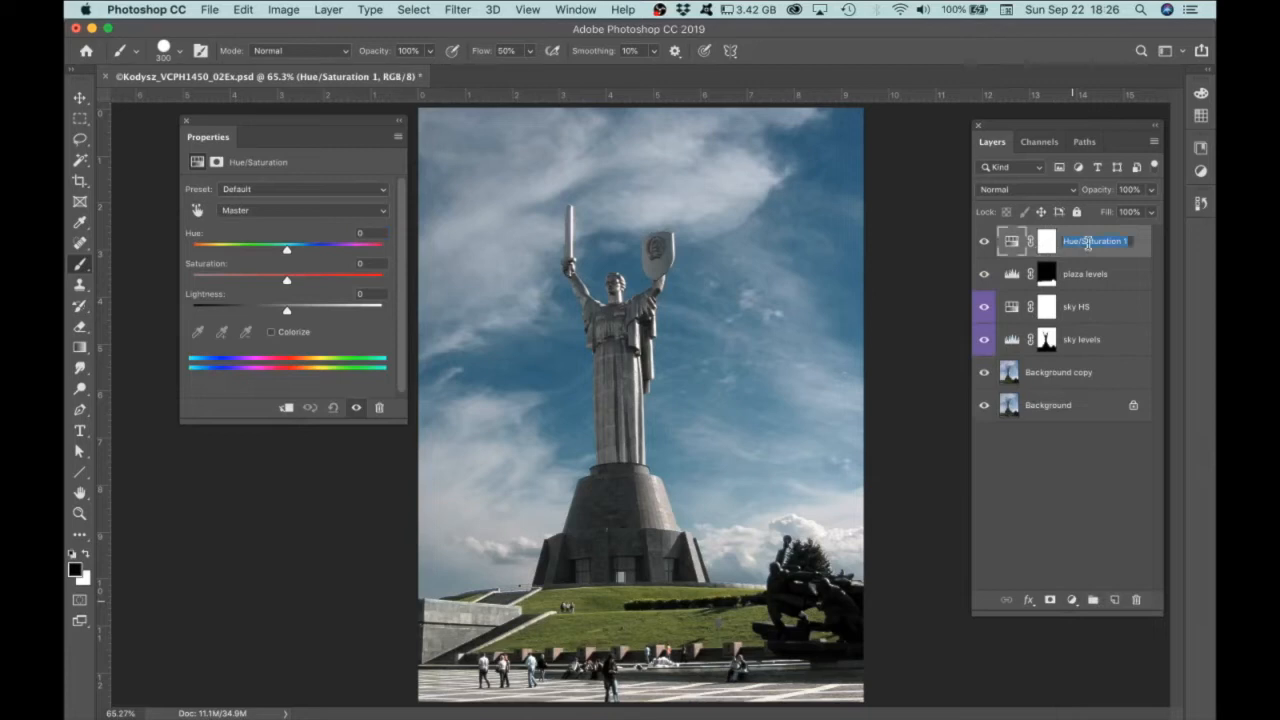
type("plaza HS")
key("Return")
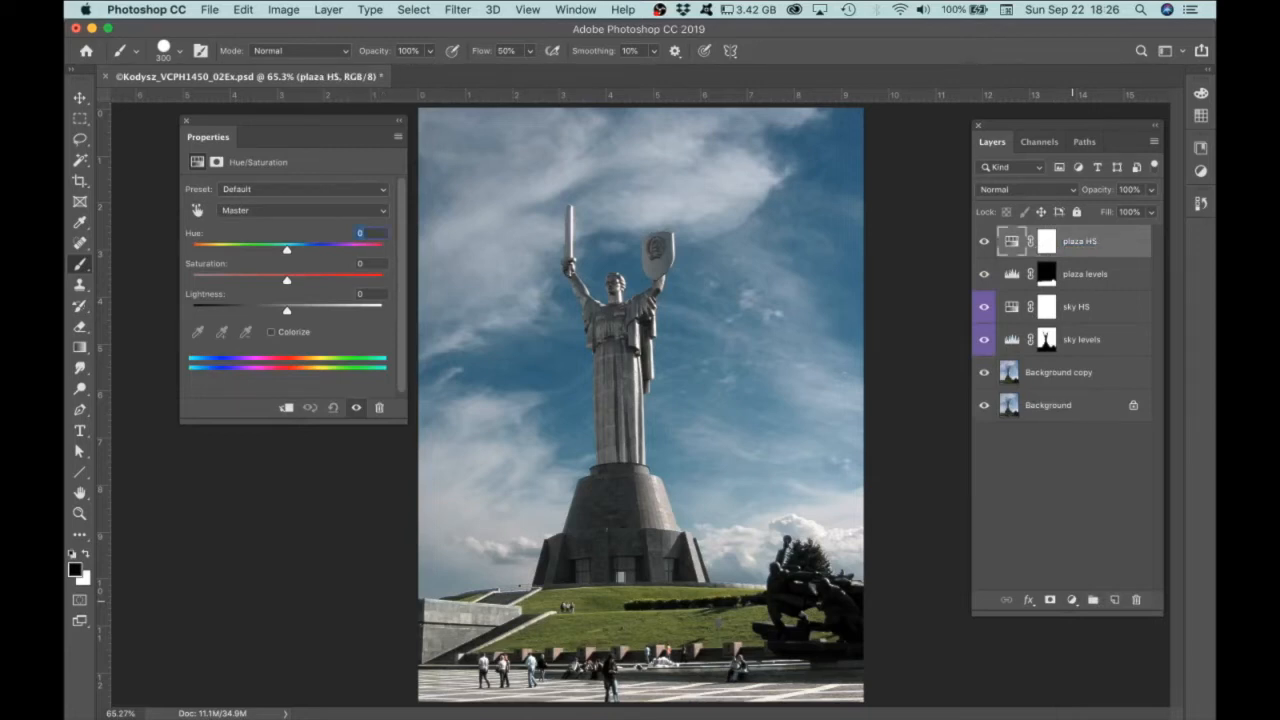
left_click_drag(289, 284, 254, 289)
mouse_move(287, 249)
left_mouse_down()
mouse_move(257, 256)
mouse_move(274, 256)
left_mouse_up()
left_click(1038, 142)
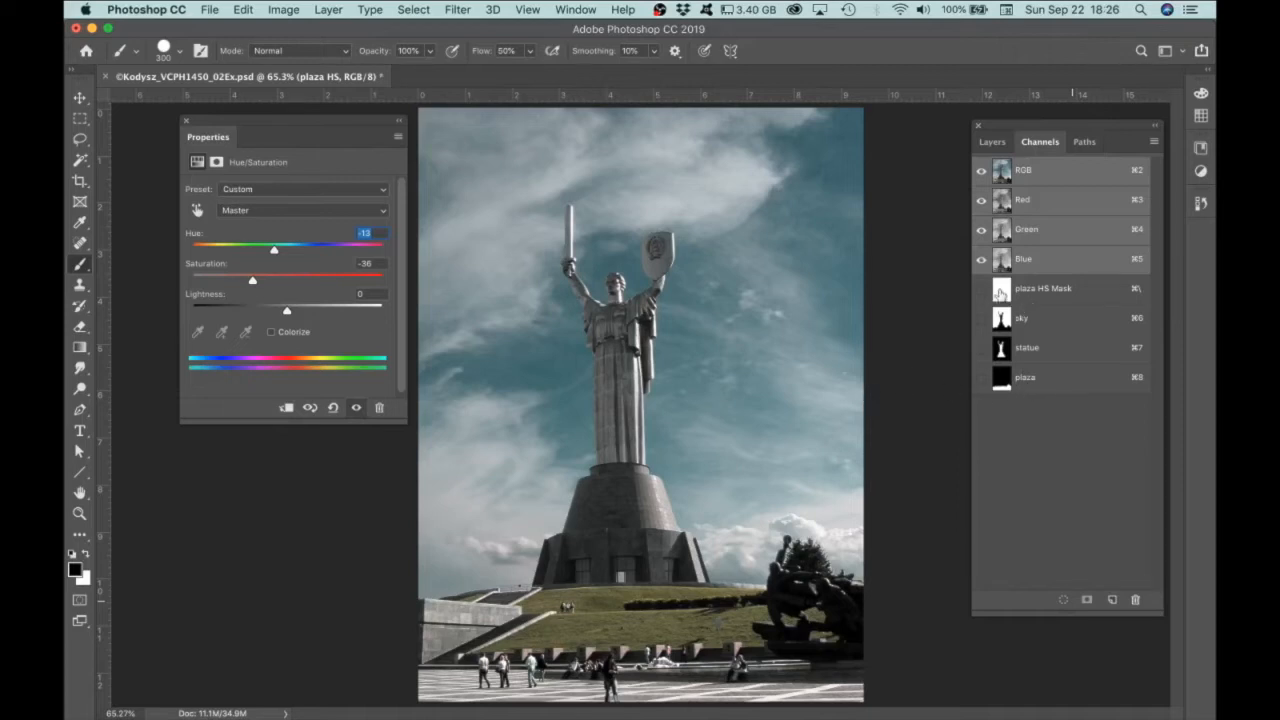
left_click(243, 9)
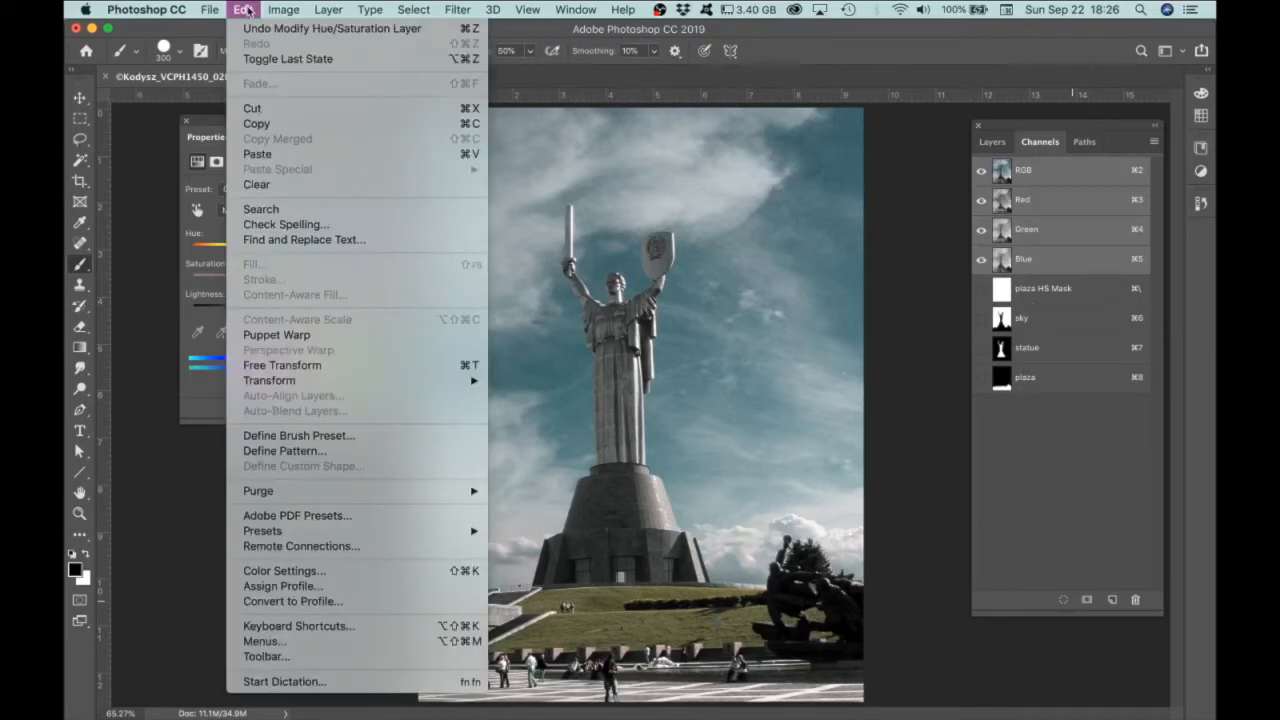
left_click(248, 28)
left_click(245, 12)
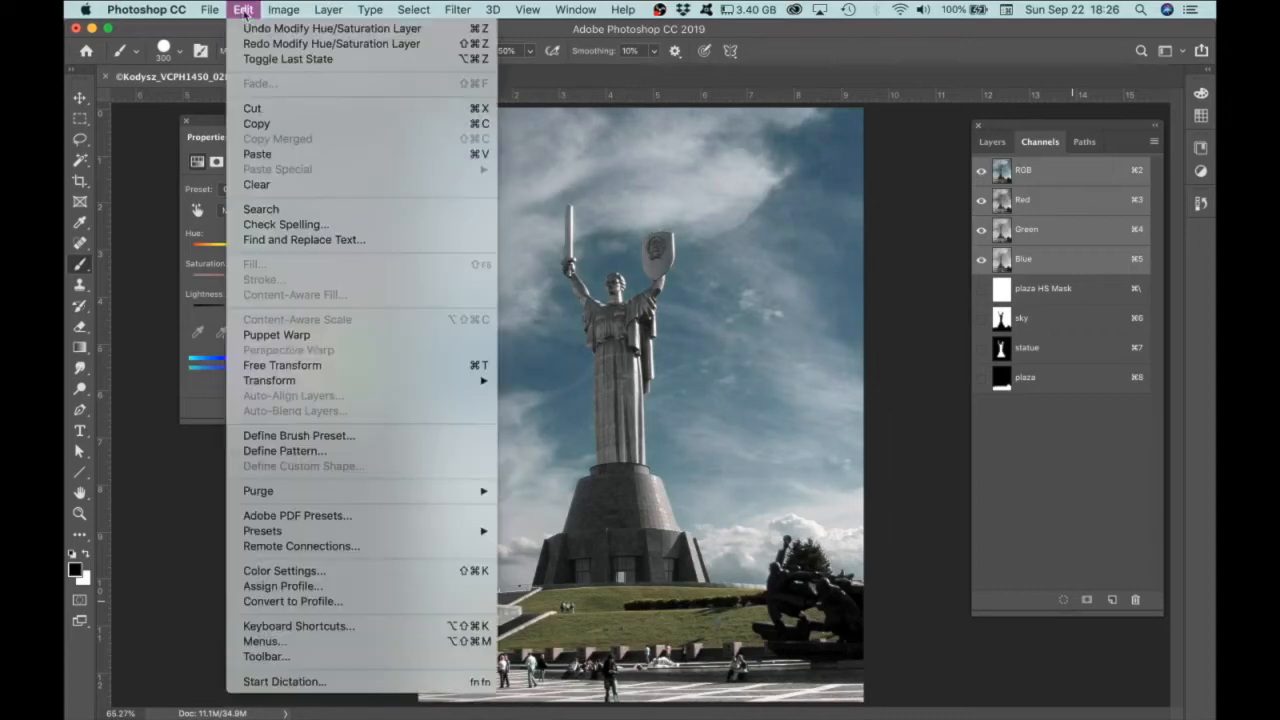
left_click(248, 30)
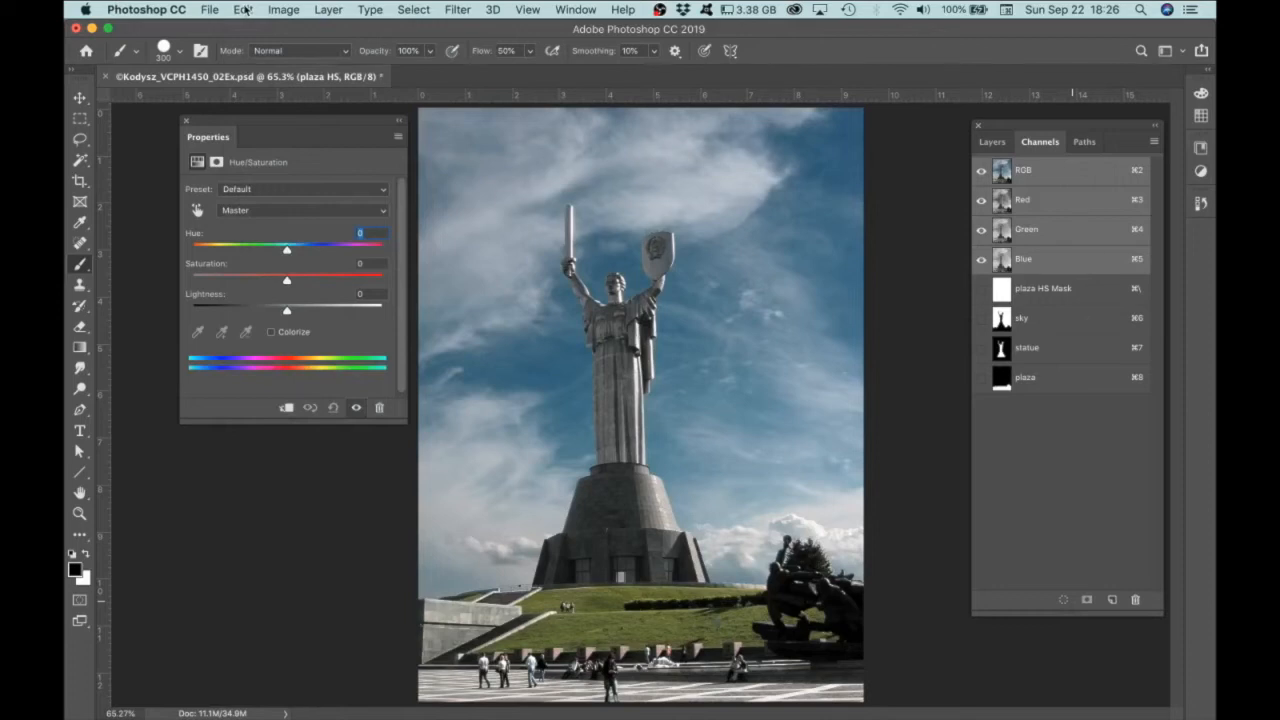
left_click(246, 12)
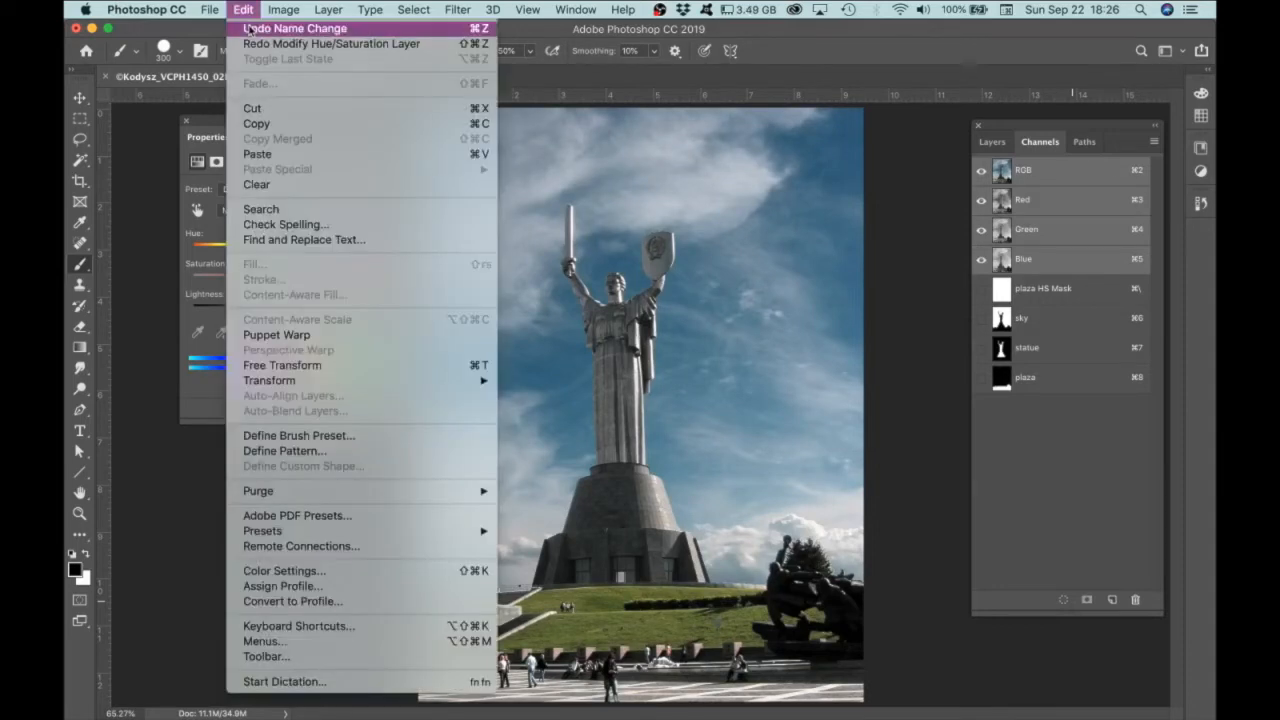
left_click(246, 11)
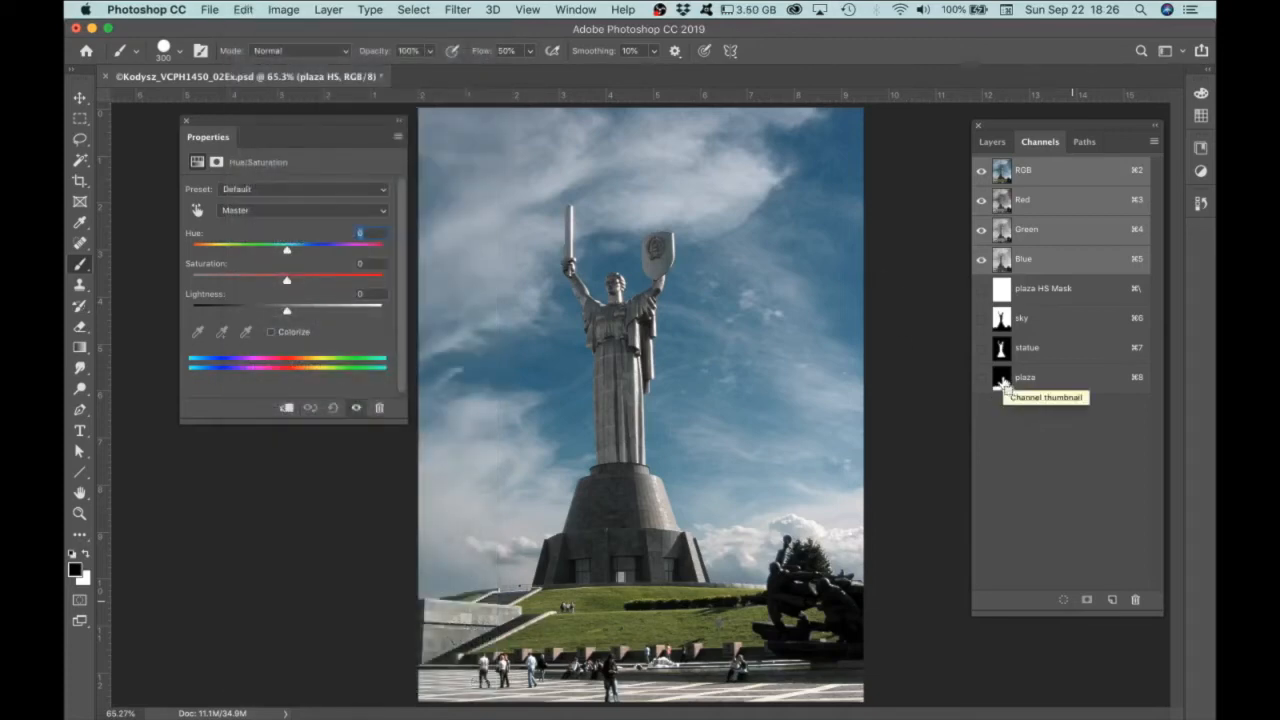
Step: Load the plaza channel as a selection and delete the unmasked plaza HS adjustment layer
left_click(1003, 385, "super")
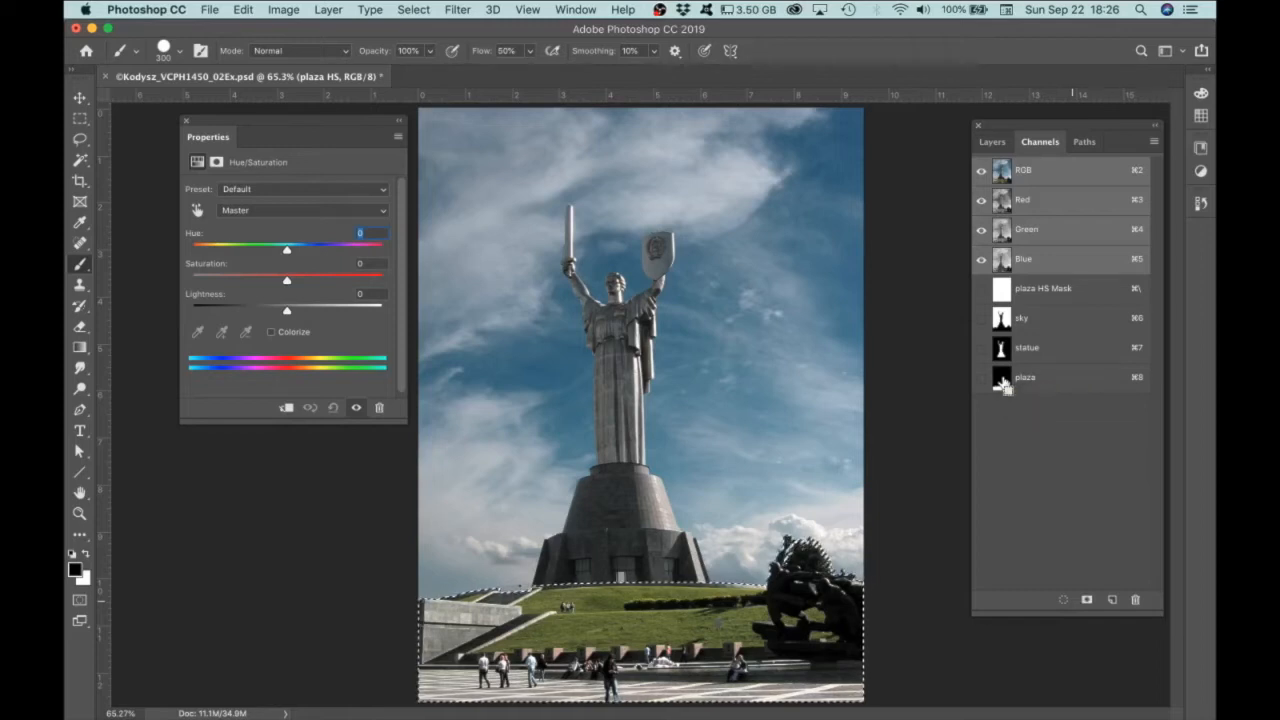
left_click(992, 142)
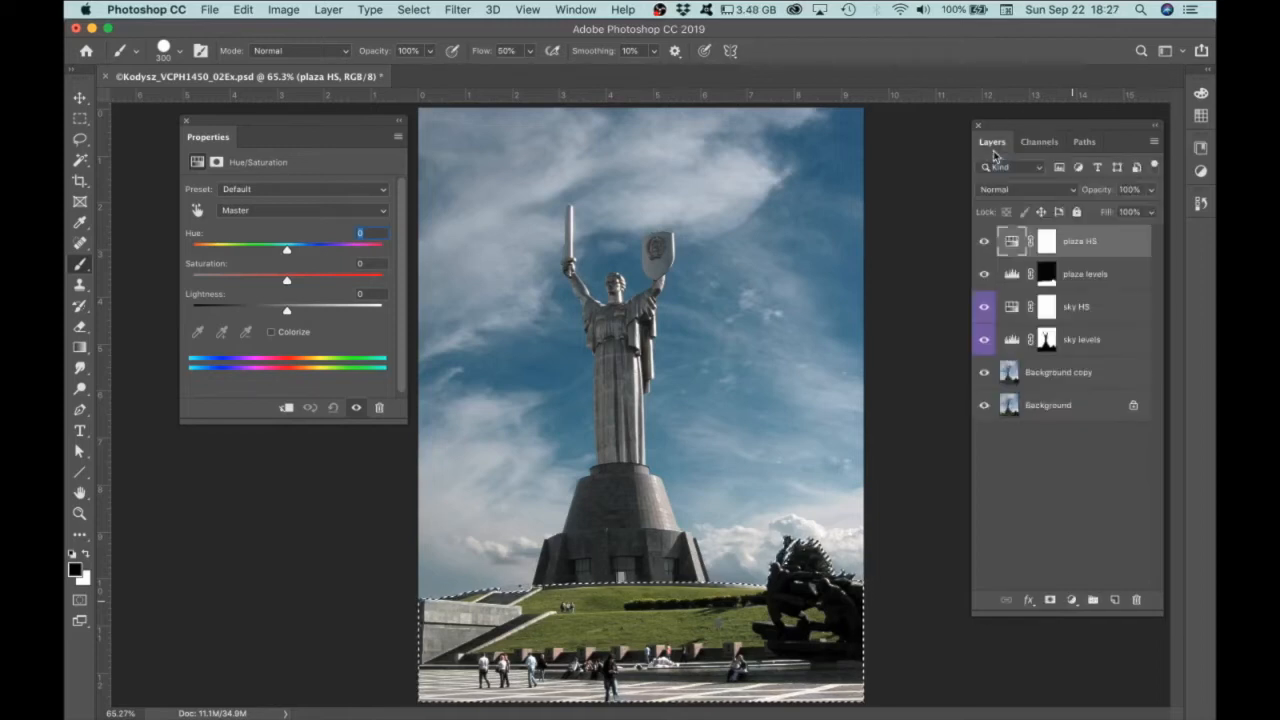
left_click_drag(1132, 240, 1137, 599)
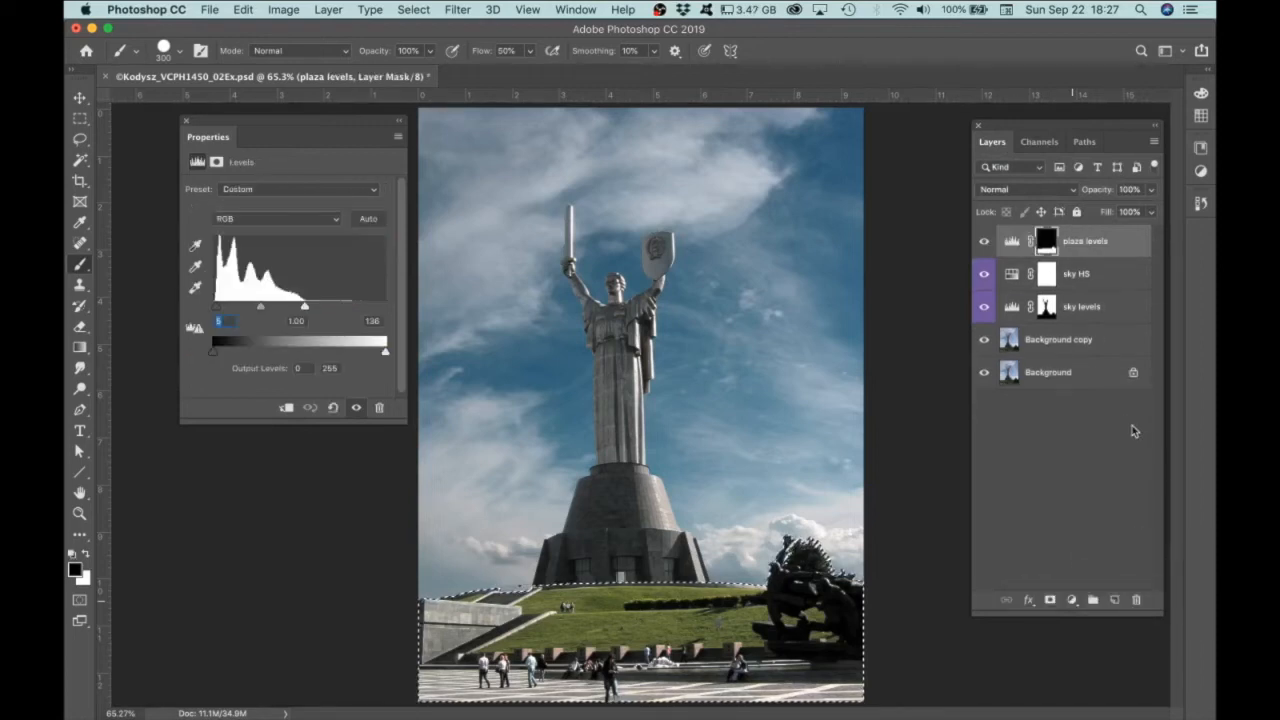
Step: Add a Hue/Saturation adjustment layer masked to the plaza selection, with hue -20 and saturation -45
left_click(1071, 601)
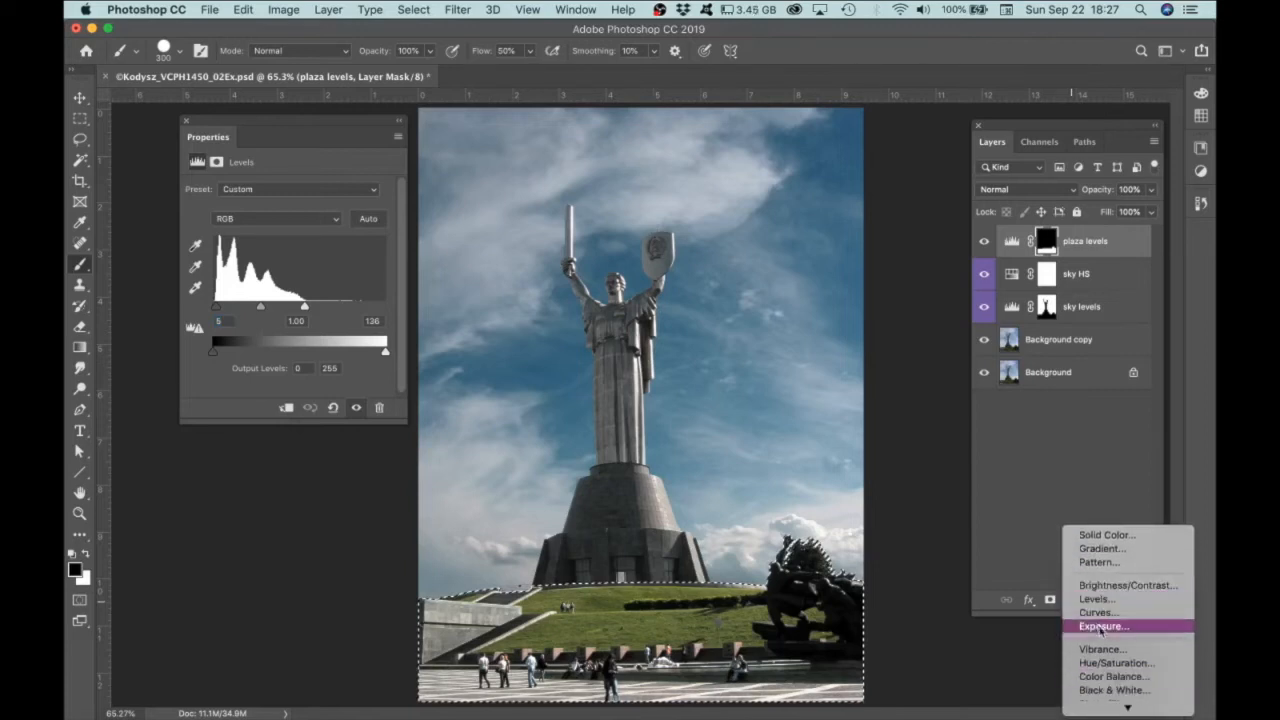
left_click(1101, 664)
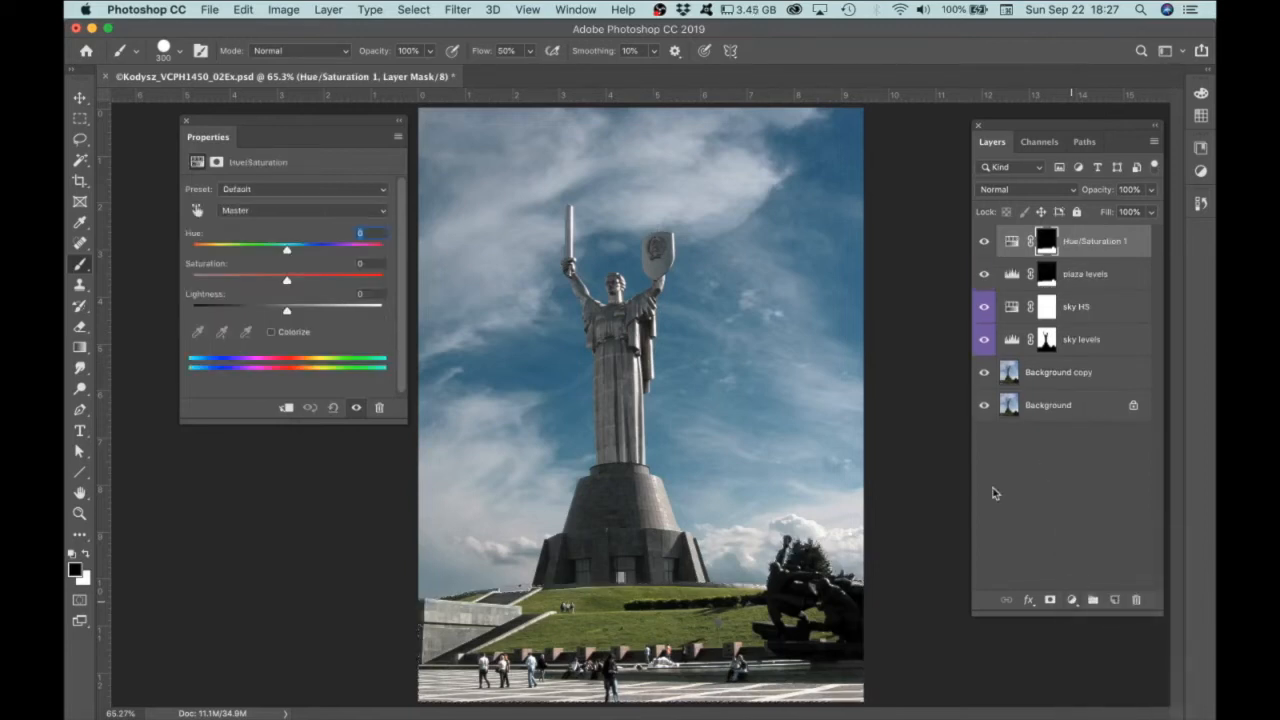
left_click_drag(287, 281, 264, 256)
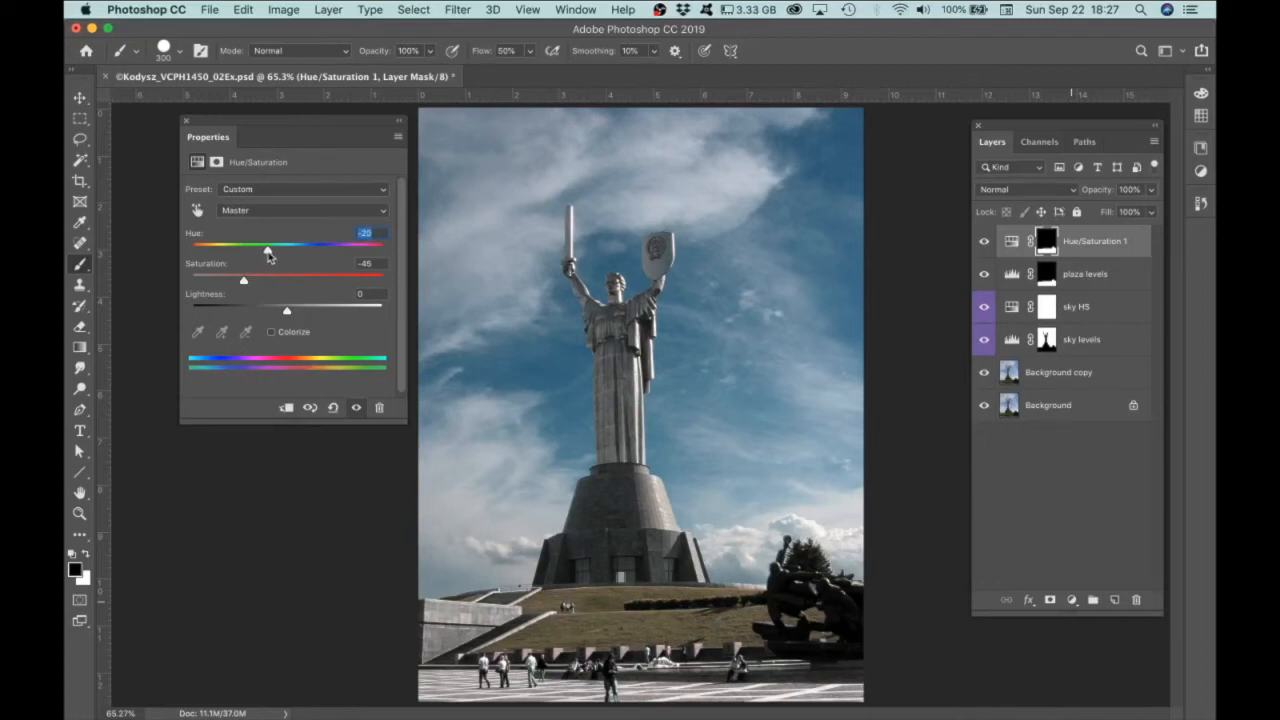
left_click(985, 243)
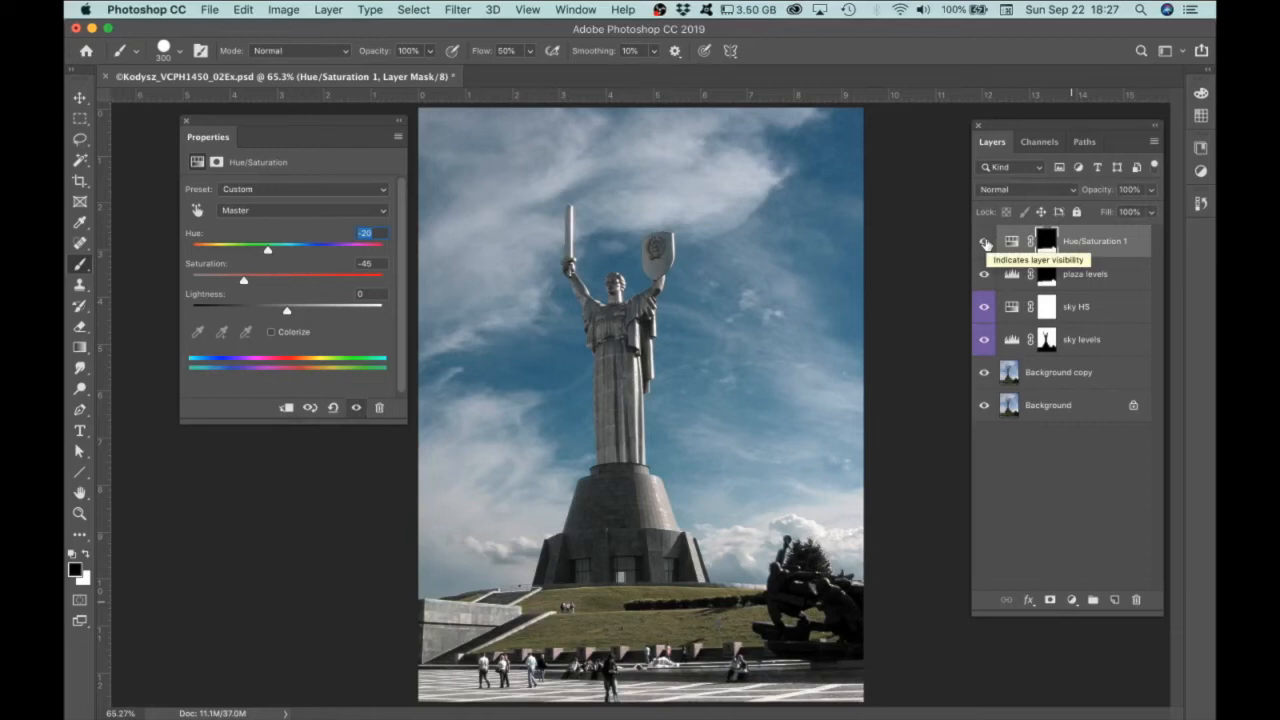
Step: Rename the new plaza Hue/Saturation adjustment layer "plaza HS"
double_click(1081, 245)
type("pla")
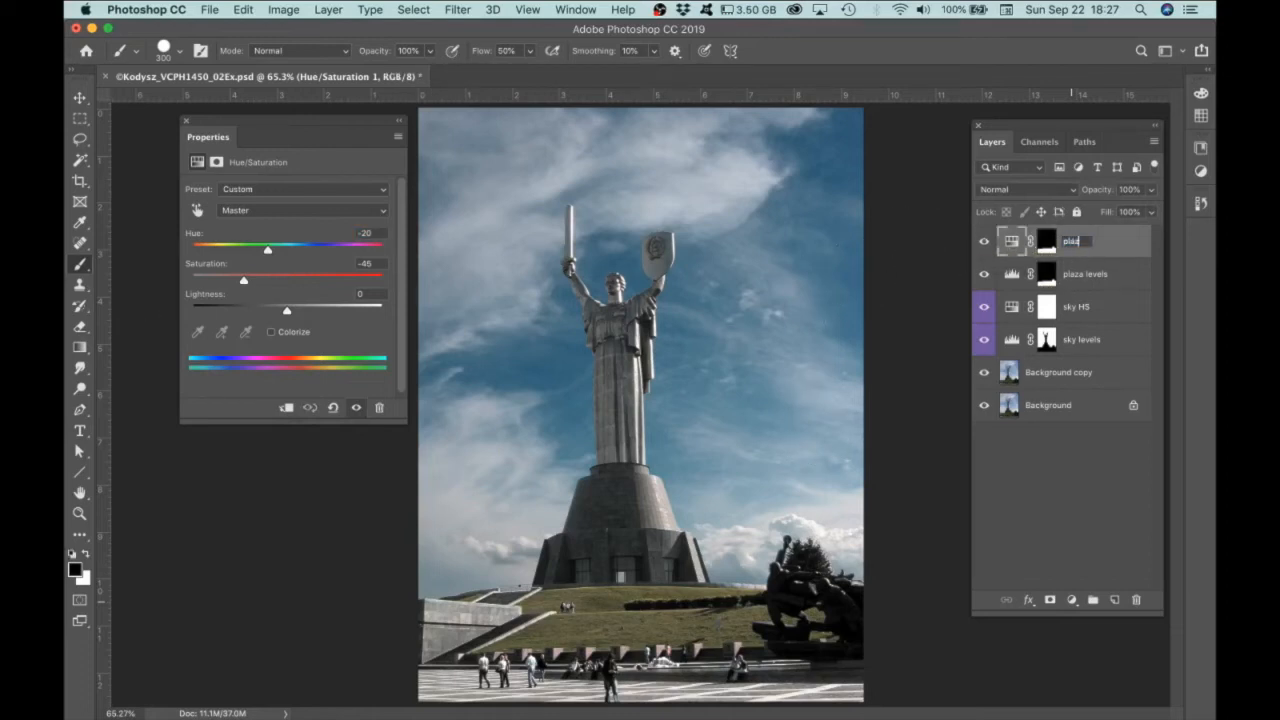
type("za HS")
key("Return")
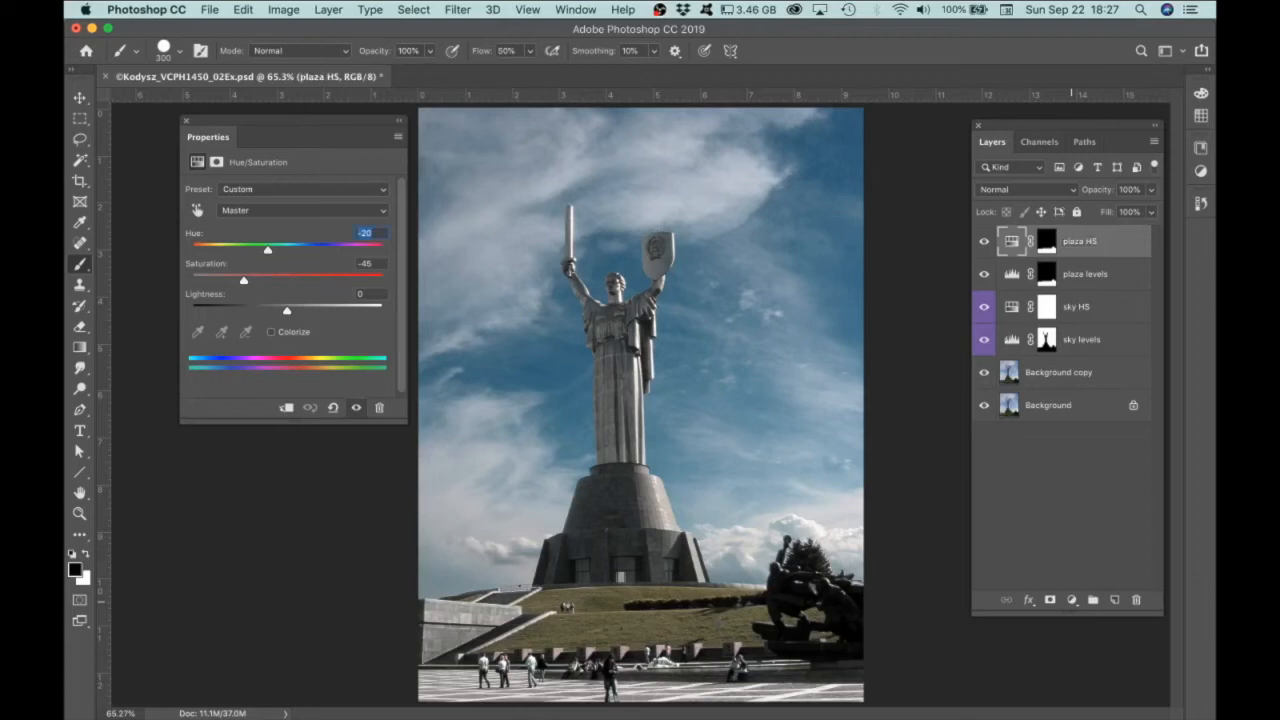
Step: Add a Levels adjustment layer masked from the statue channel, with input black point 11 and white point 225
left_click(1036, 143)
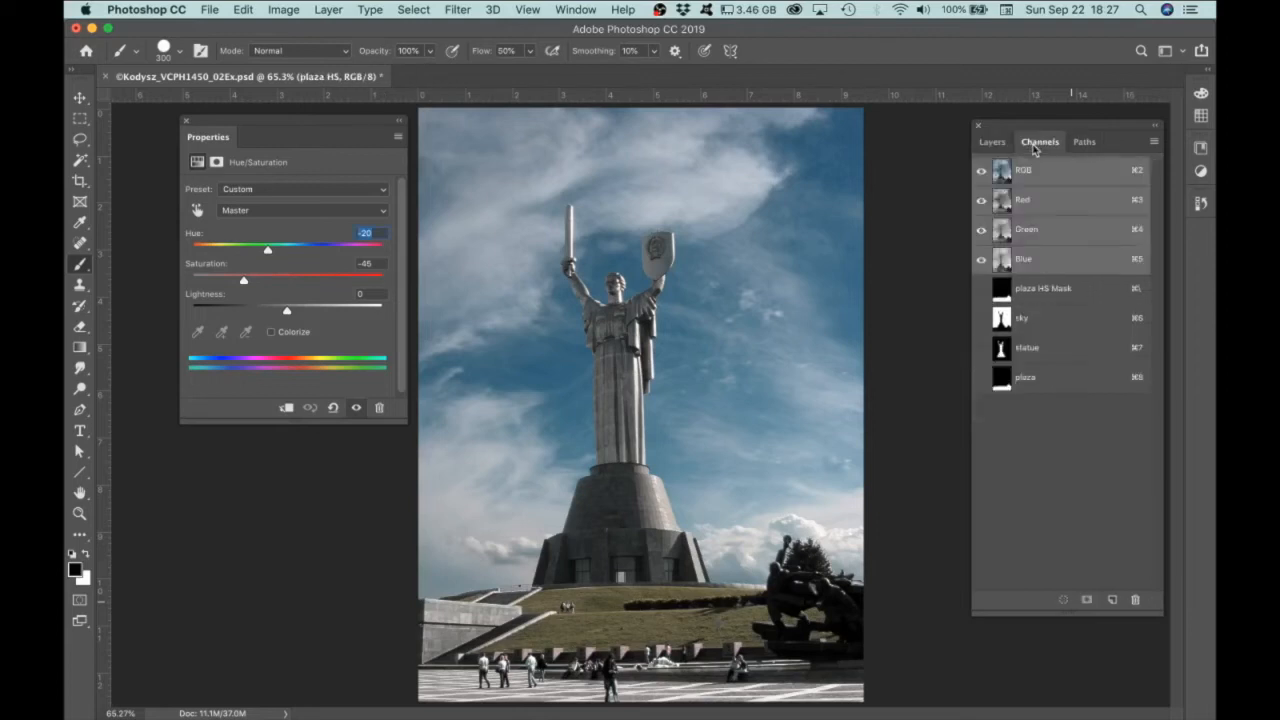
left_click(1003, 350, "super")
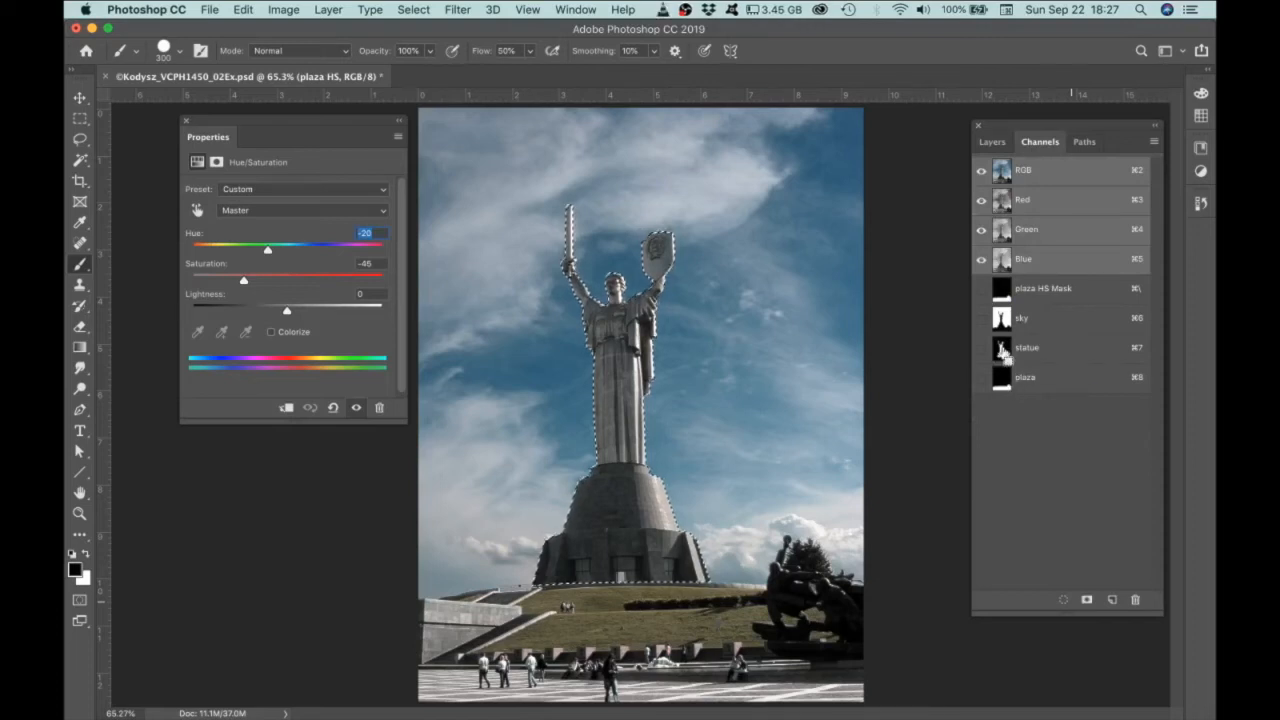
left_click(992, 142)
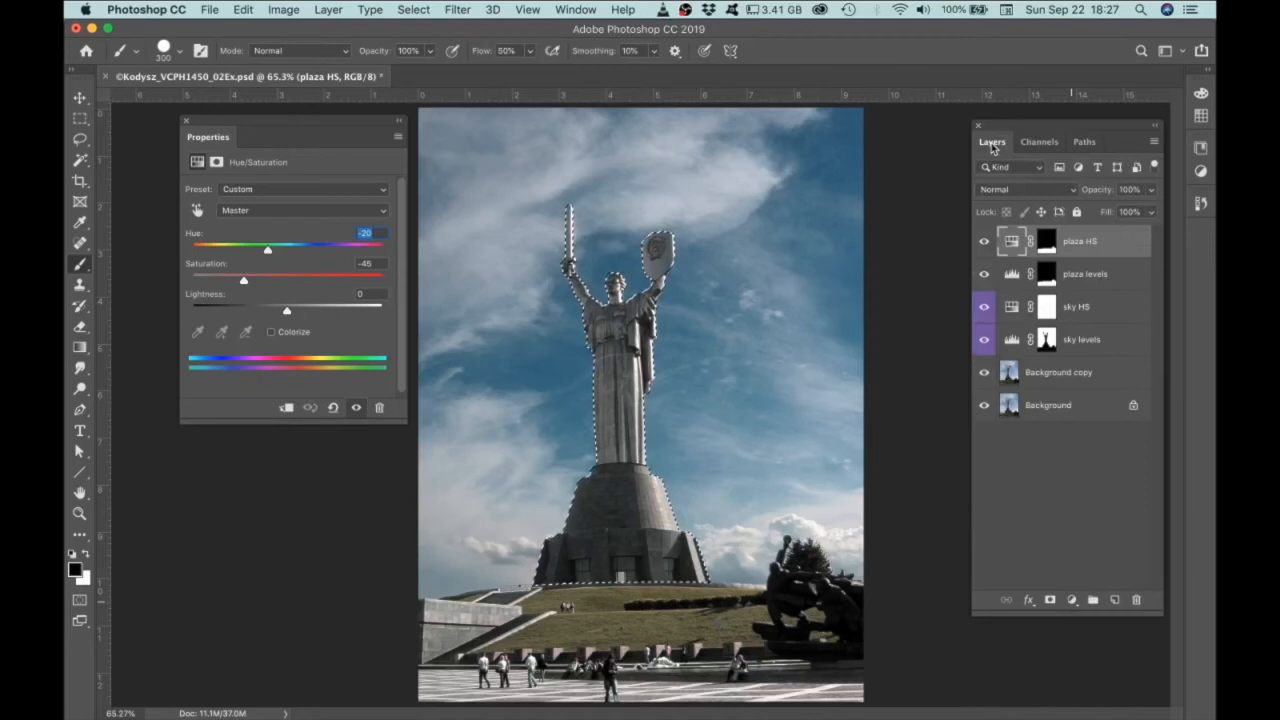
left_click(1071, 600)
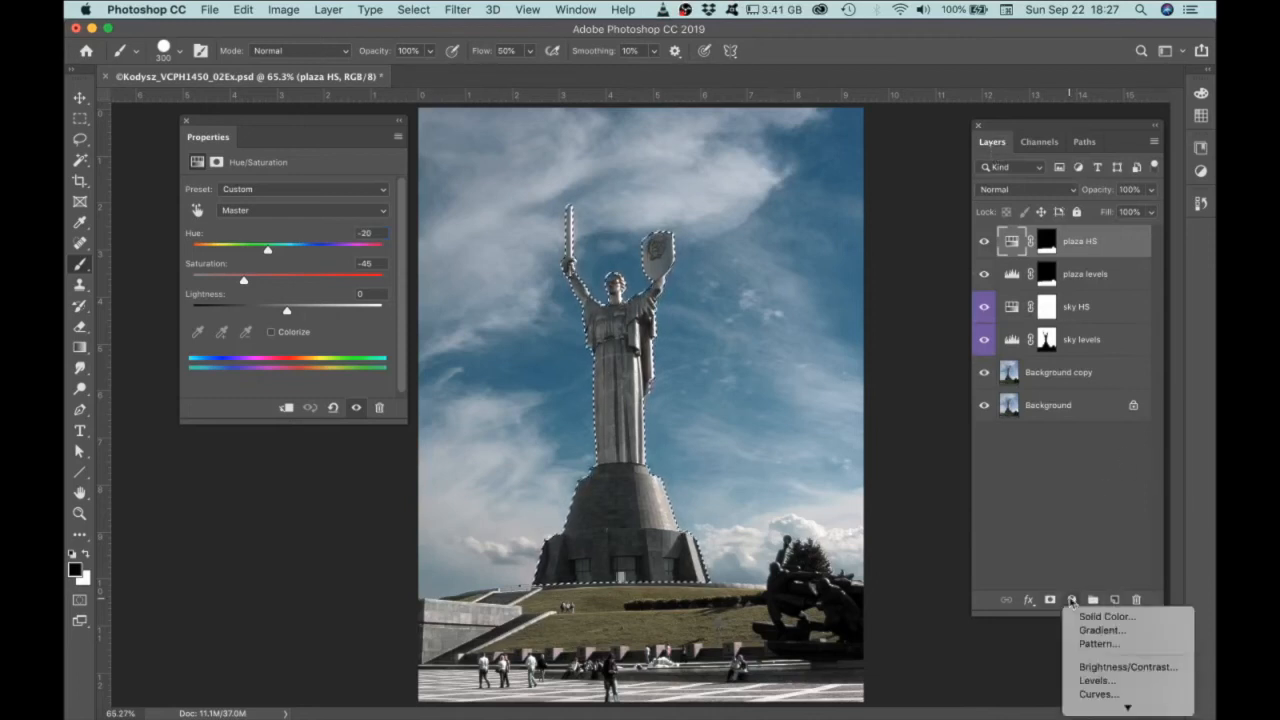
left_click(1100, 598)
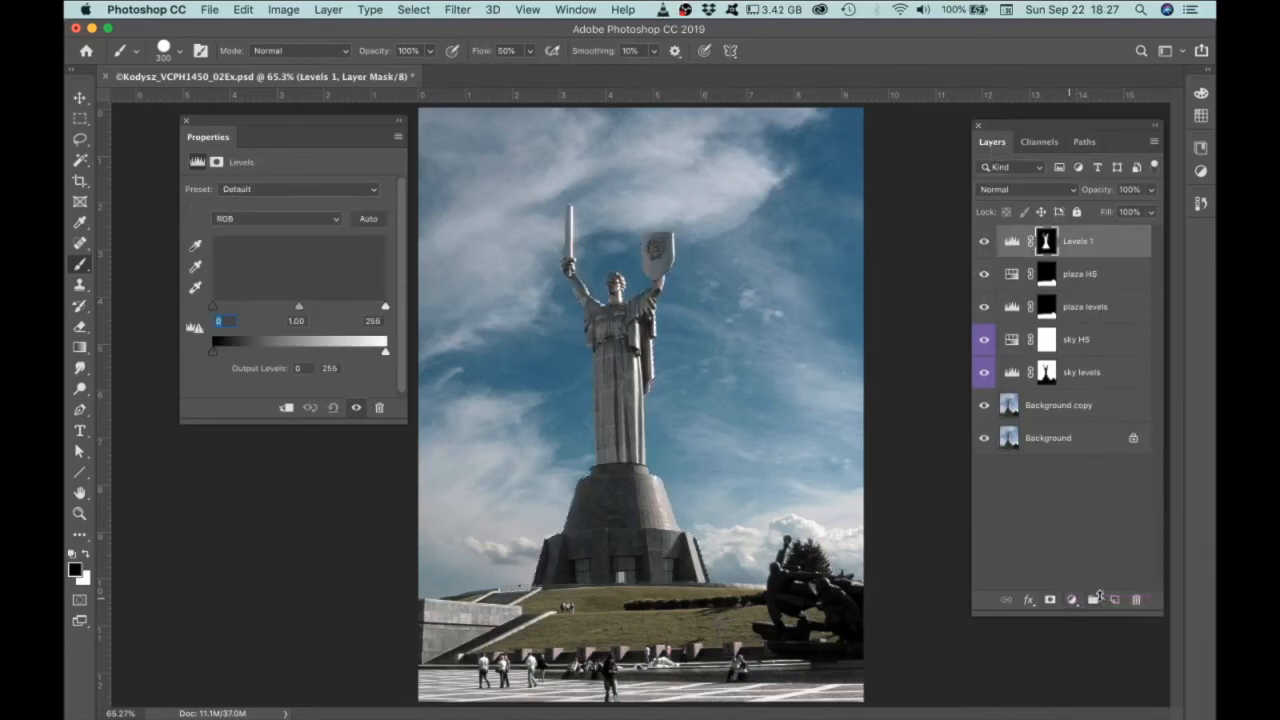
left_click_drag(386, 306, 362, 309)
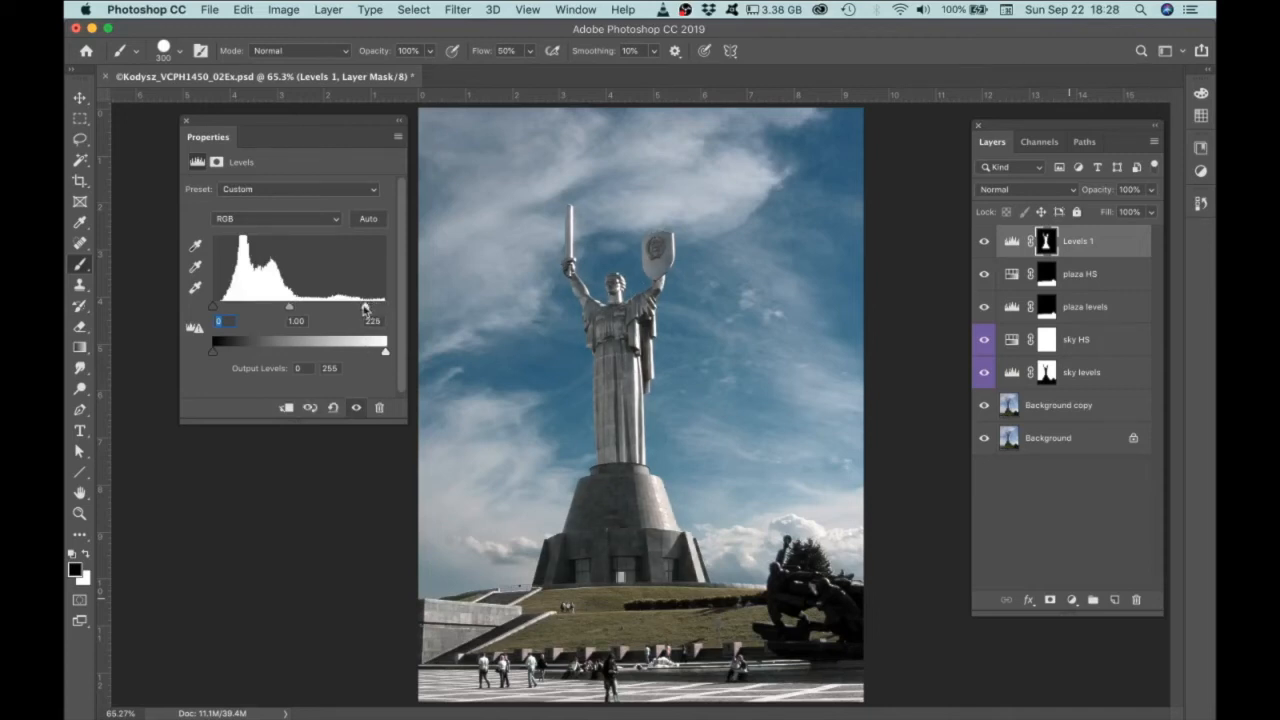
mouse_move(218, 310)
left_mouse_down()
mouse_move(242, 311)
mouse_move(222, 312)
left_mouse_up()
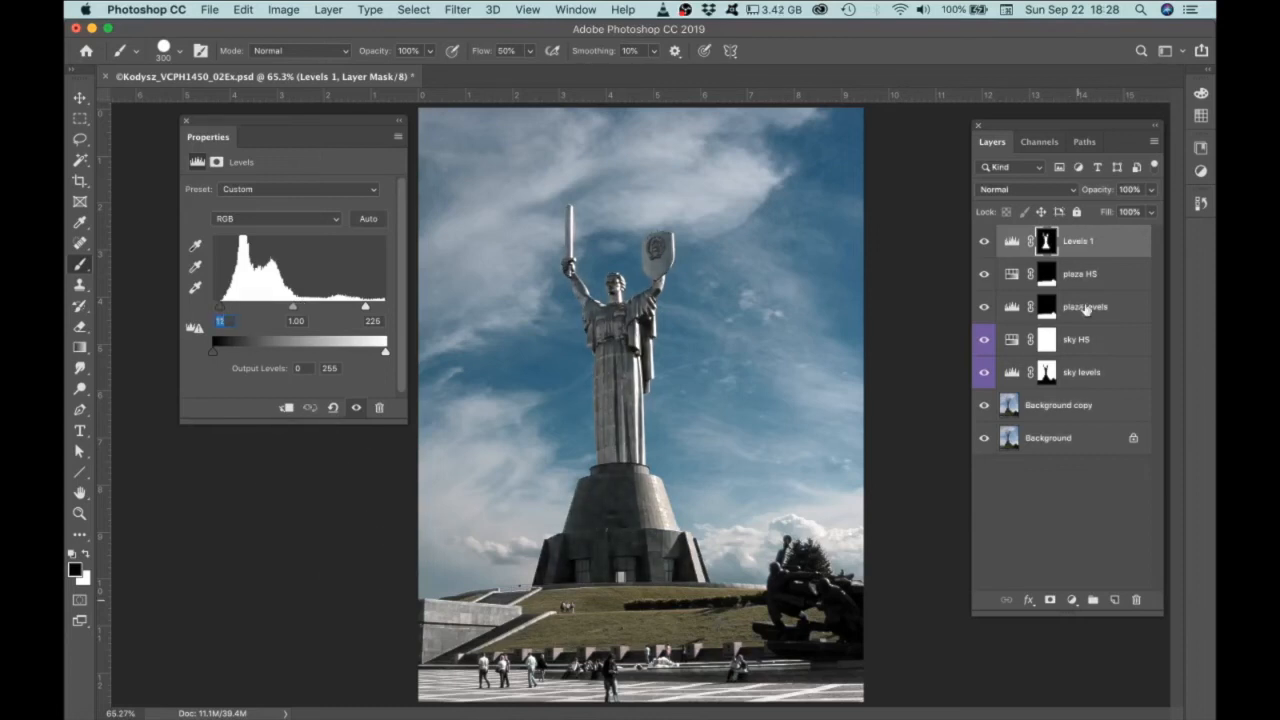
Step: Add a Hue/Saturation adjustment layer masked from the statue channel, with hue -15 and saturation -18
left_click(1040, 143)
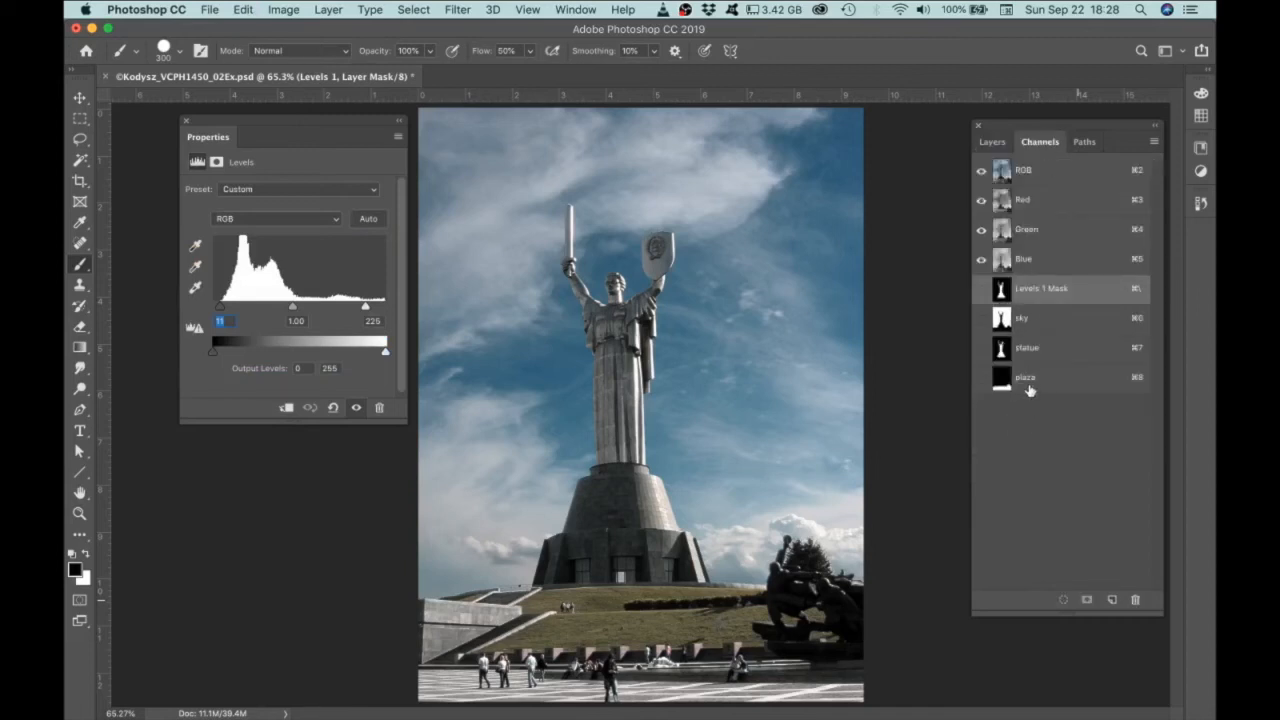
left_click(1002, 349, "super")
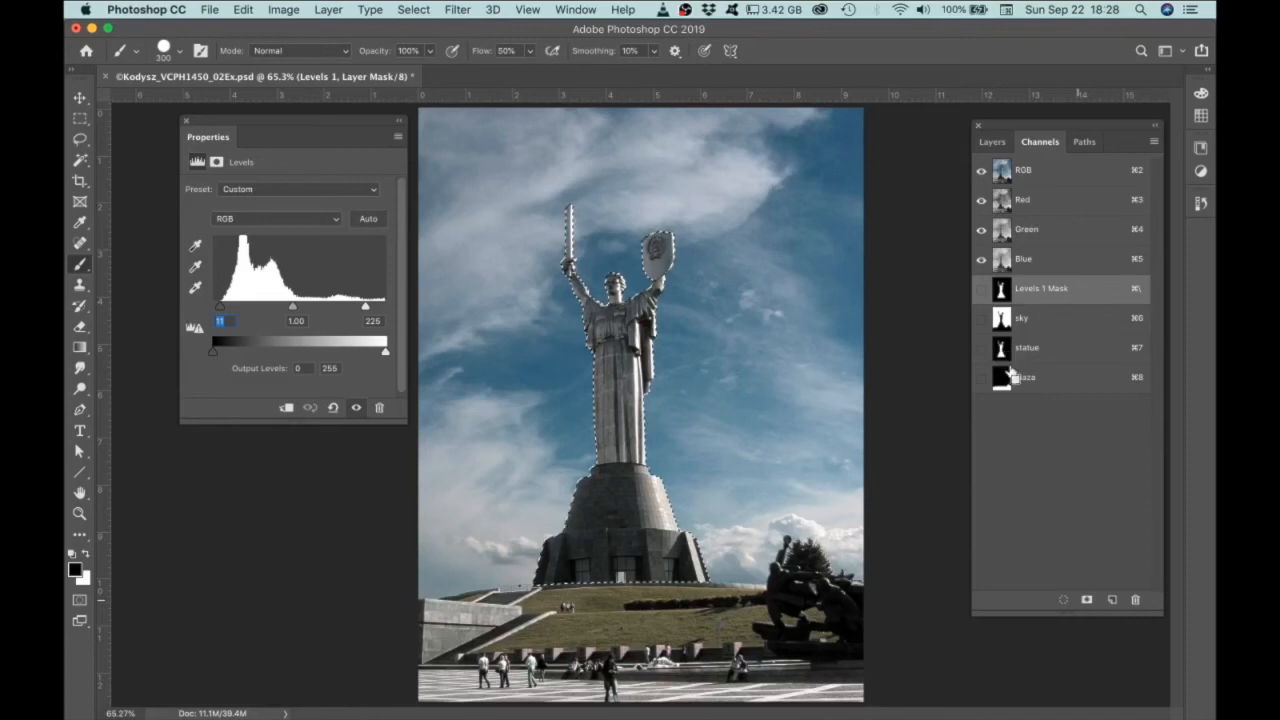
left_click(993, 142)
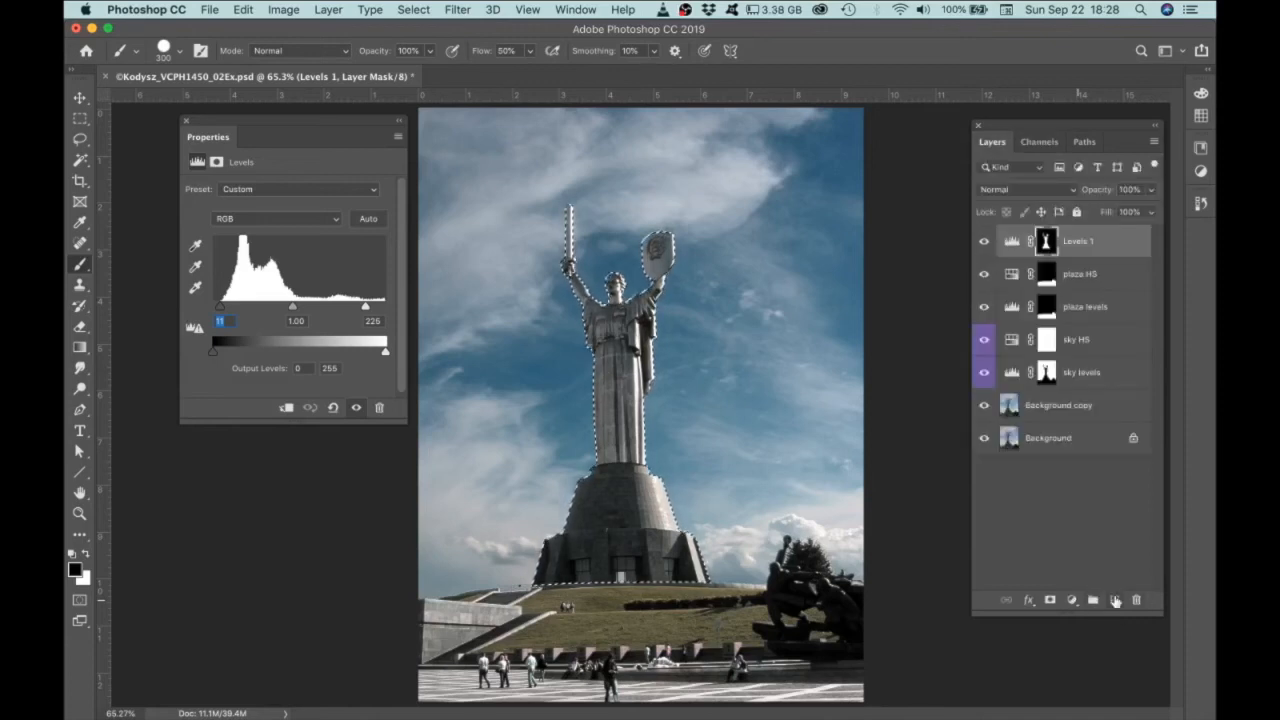
left_click(1070, 600)
left_click(1110, 635)
mouse_move(289, 282)
left_mouse_down()
mouse_move(245, 288)
mouse_move(331, 290)
mouse_move(264, 288)
mouse_move(288, 288)
mouse_move(267, 287)
mouse_move(284, 288)
mouse_move(259, 253)
mouse_move(300, 252)
mouse_move(271, 253)
mouse_move(272, 282)
mouse_move(258, 281)
mouse_move(269, 284)
left_mouse_up()
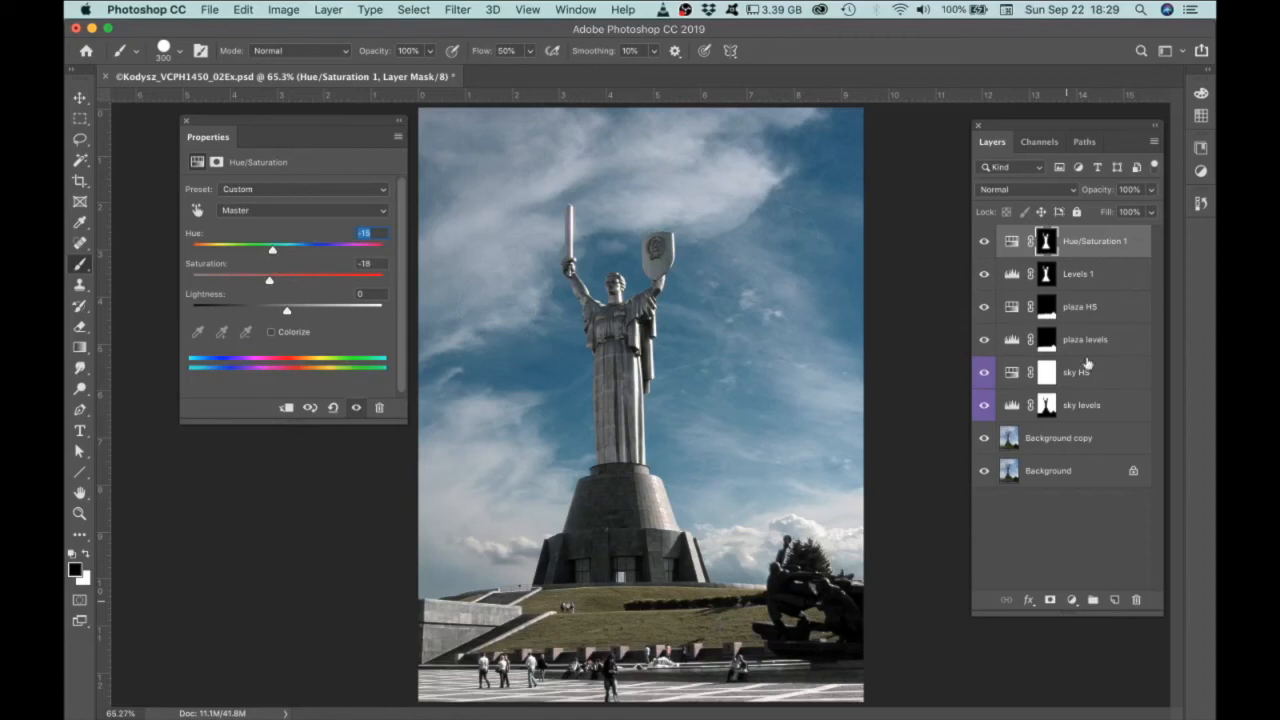
Step: Rename the statue's Hue/Saturation layer "statue HS" and its Levels layer "statue levels"
double_click(1085, 242)
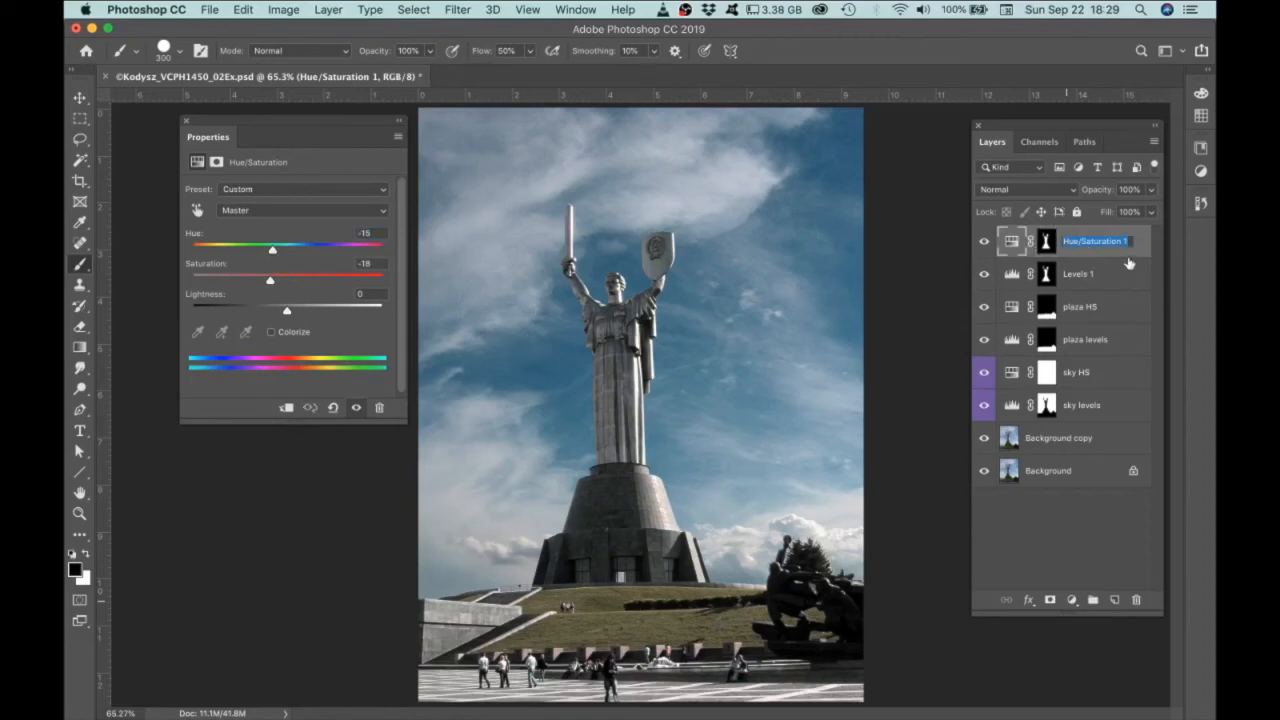
type("statue HS")
key("Return")
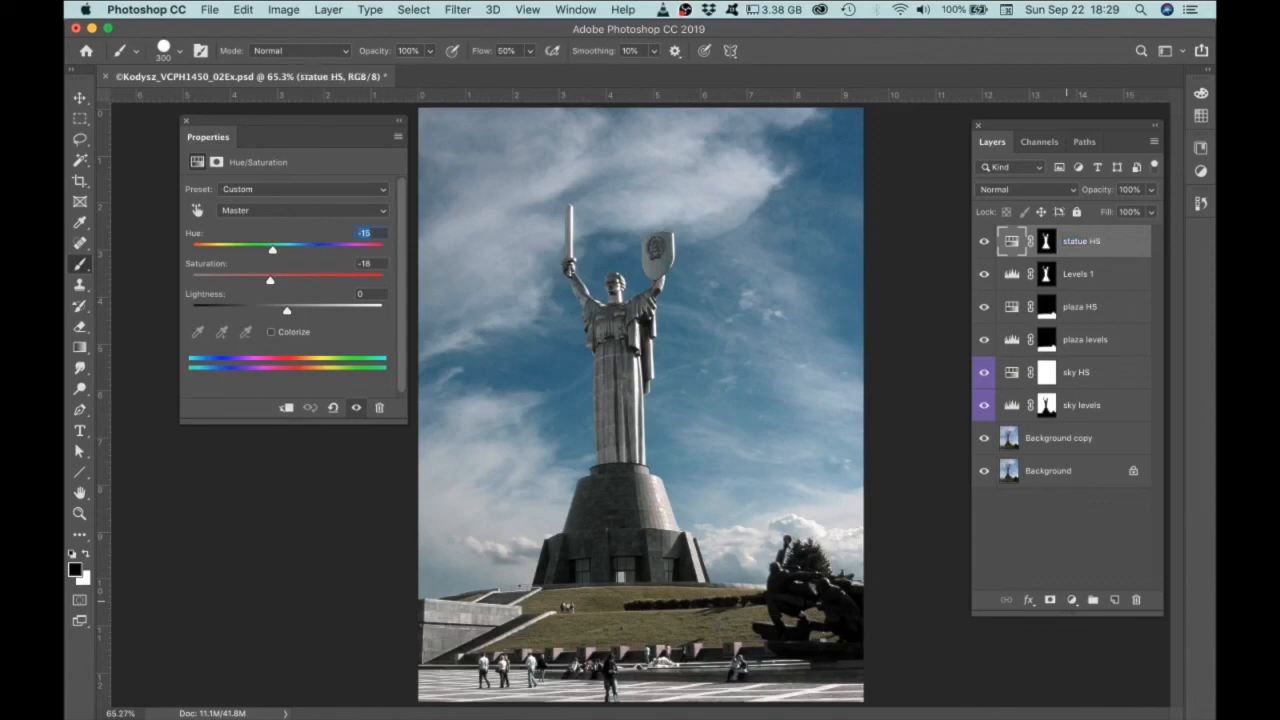
double_click(1076, 274)
type("statue")
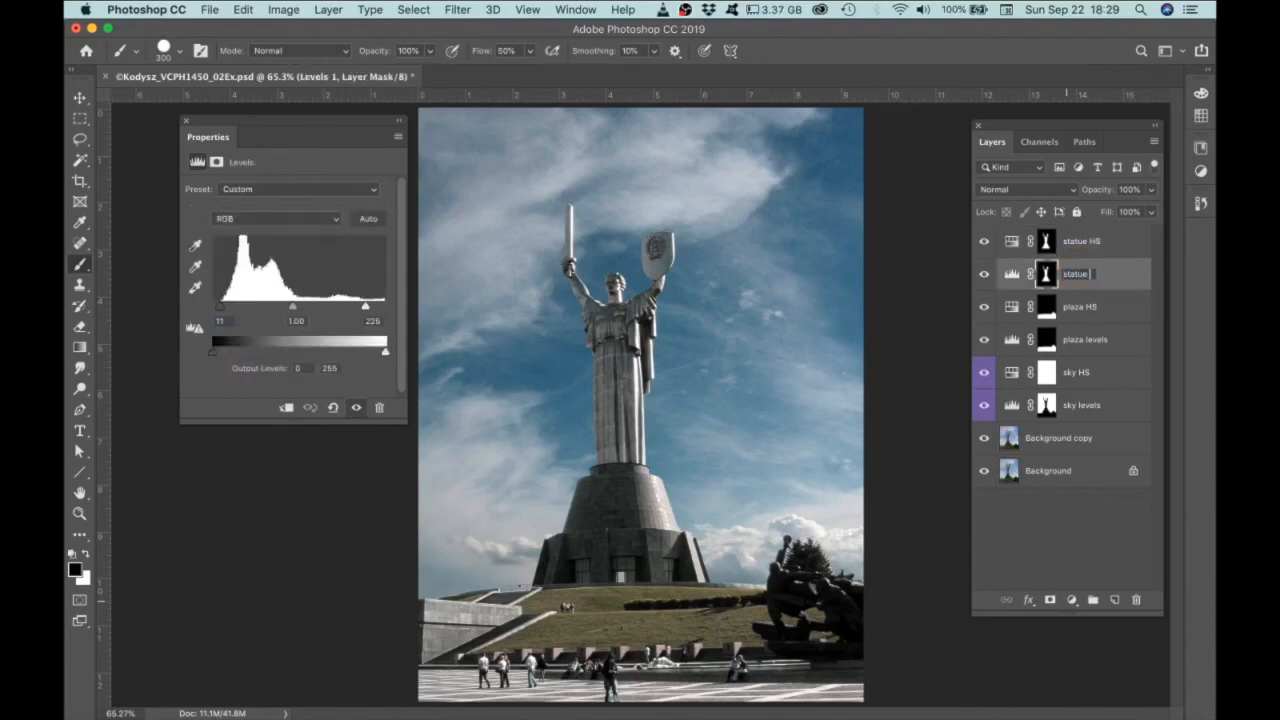
type(" levels")
key("Return")
Step: Label the plaza HS and plaza levels layers with the color orange
left_click(1088, 309)
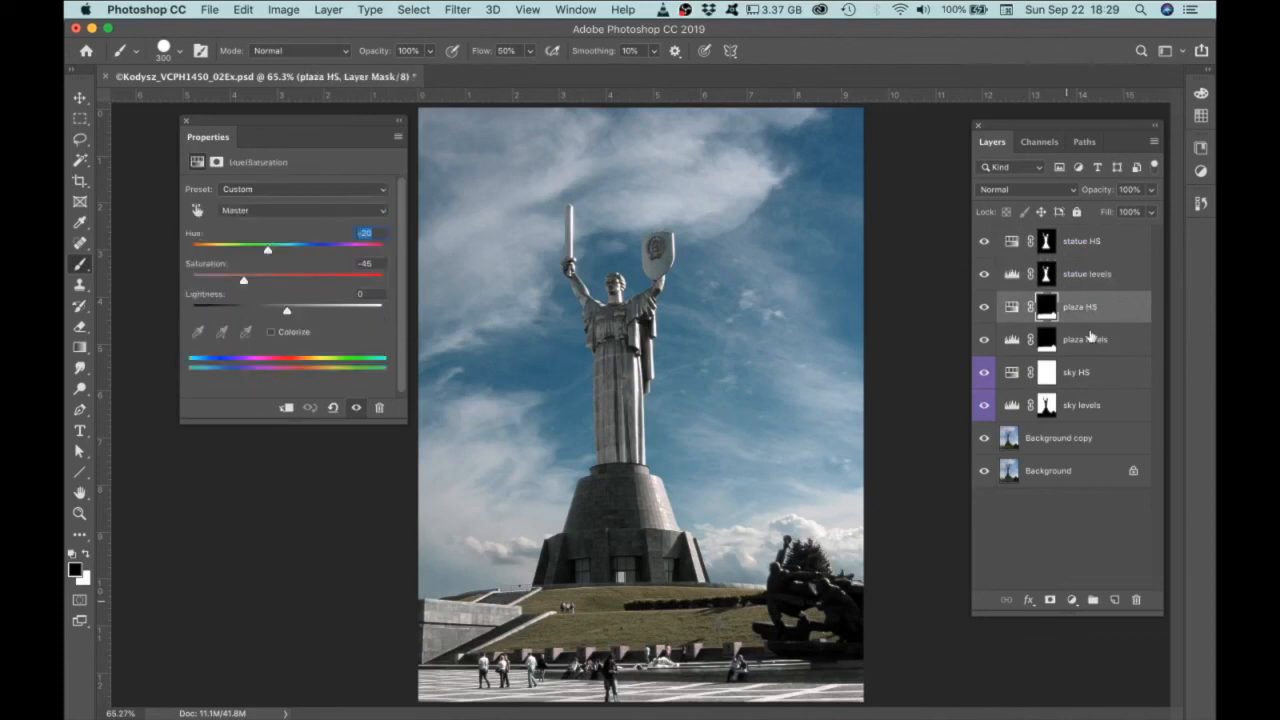
left_click(1090, 338, "shift")
right_click(1092, 341)
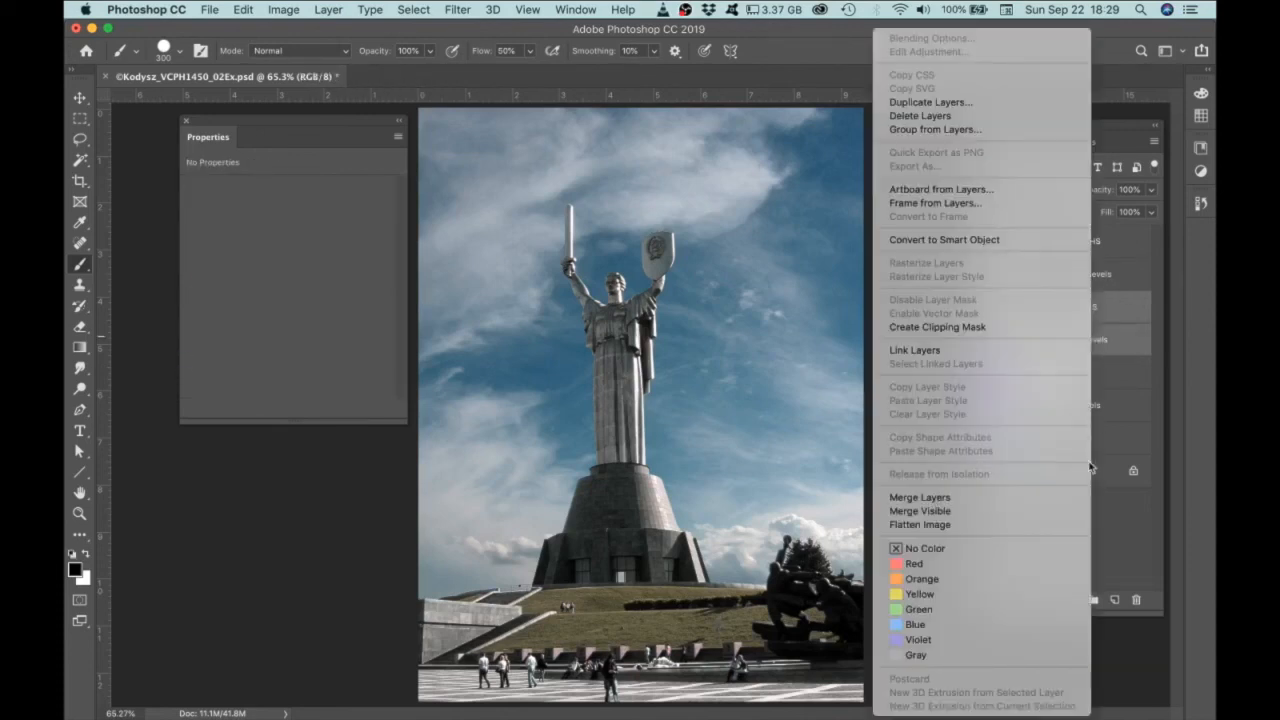
left_click(946, 581)
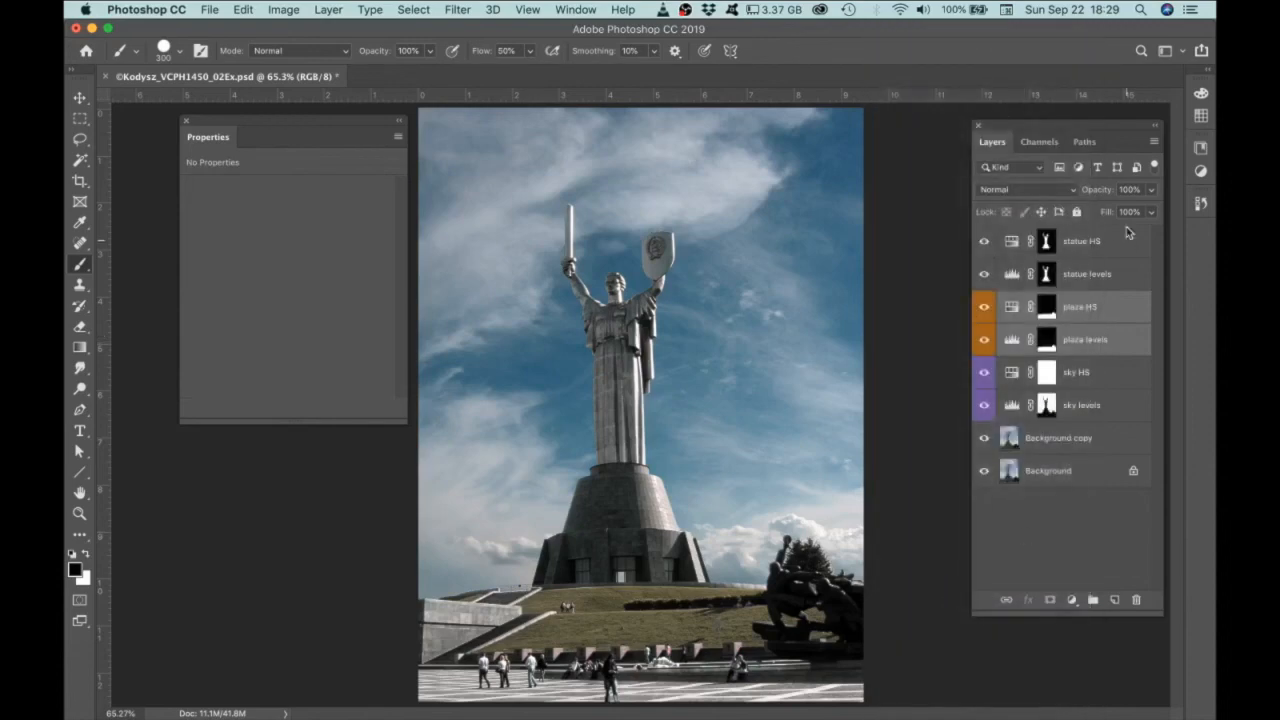
Step: Label the statue HS and statue levels layers with the color green and deselect all layers
left_click(1108, 243)
left_click(1108, 275, "shift")
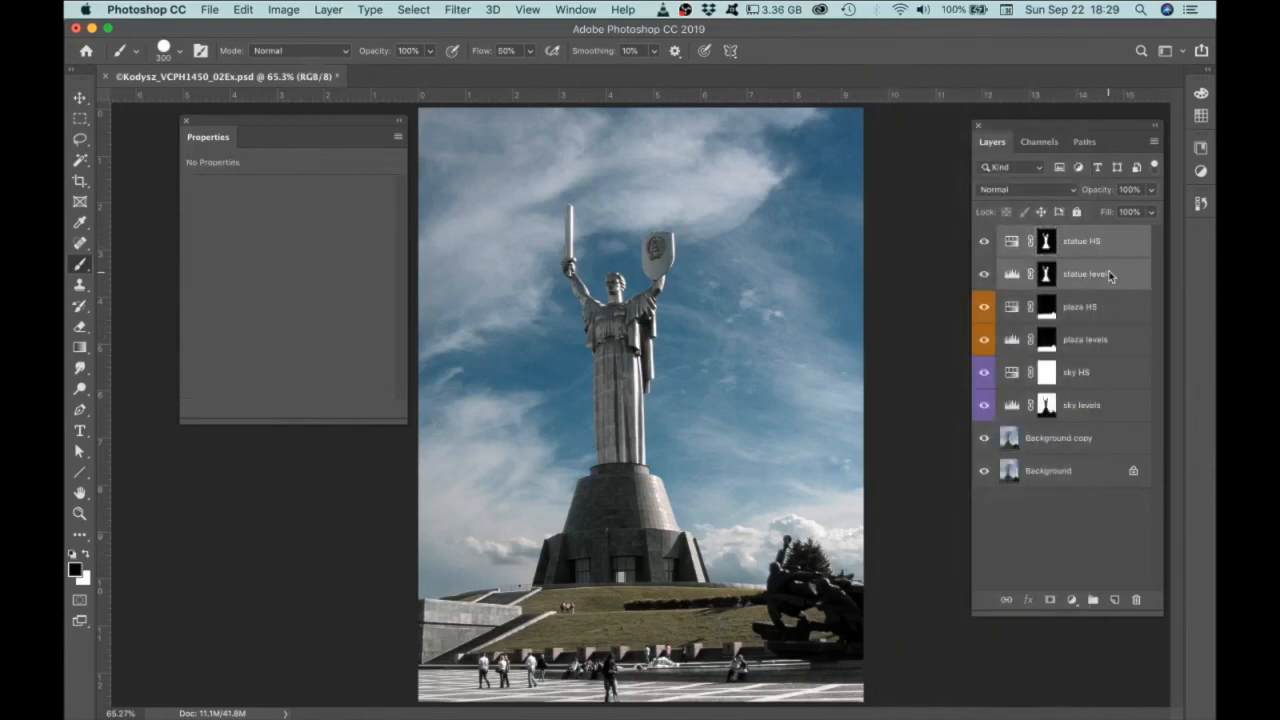
right_click(1108, 275)
left_click(963, 609)
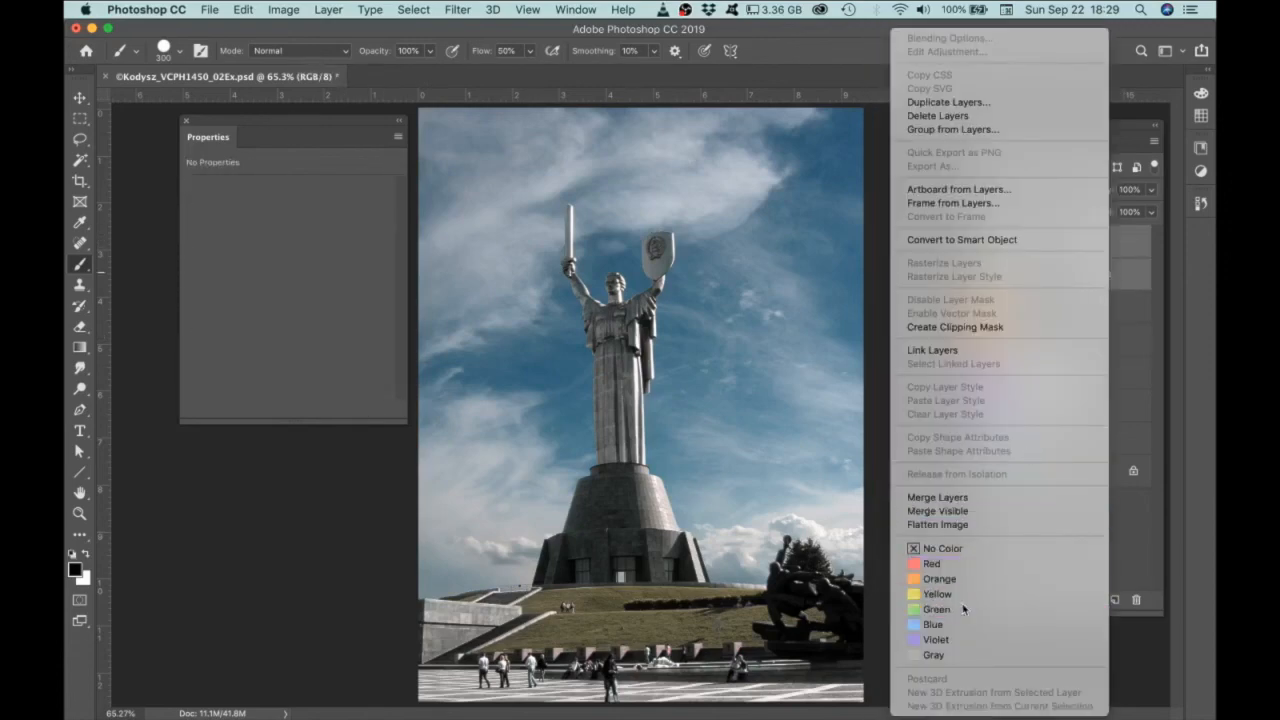
left_click(1104, 567)
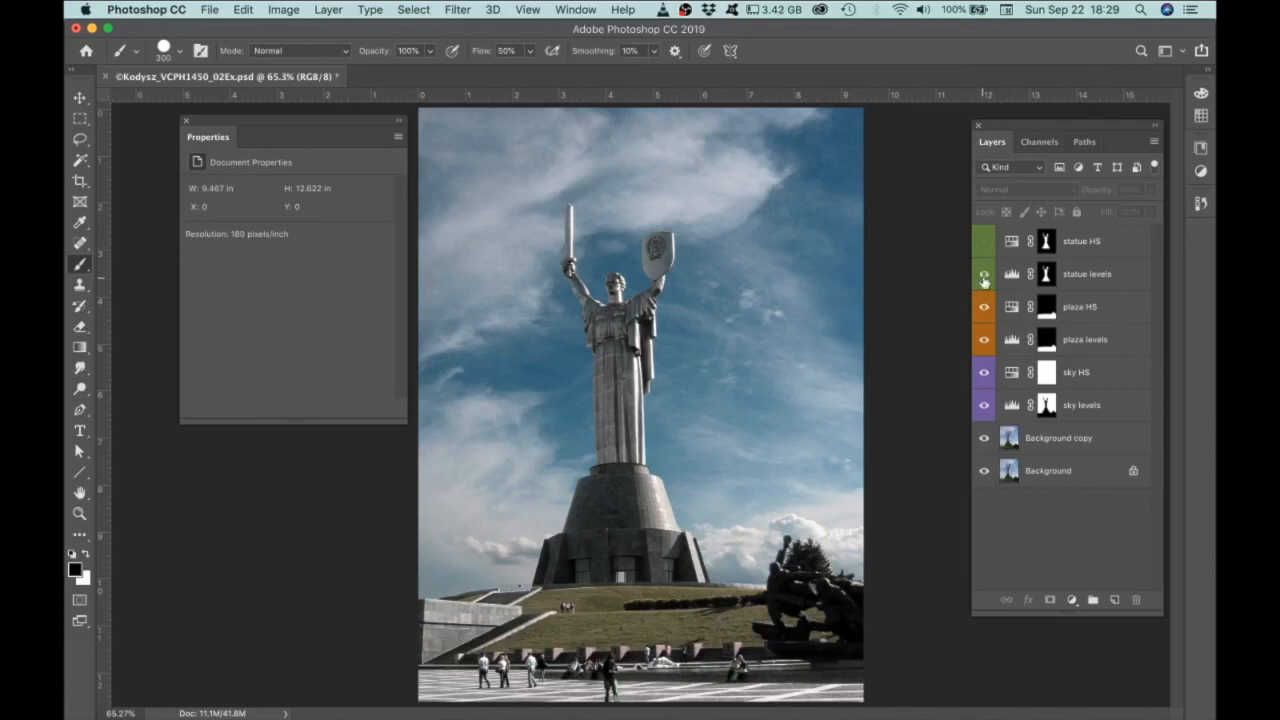
Step: Compare the photo with the statue, plaza and sky adjustment layers hidden, and show all layers again
left_click(983, 307)
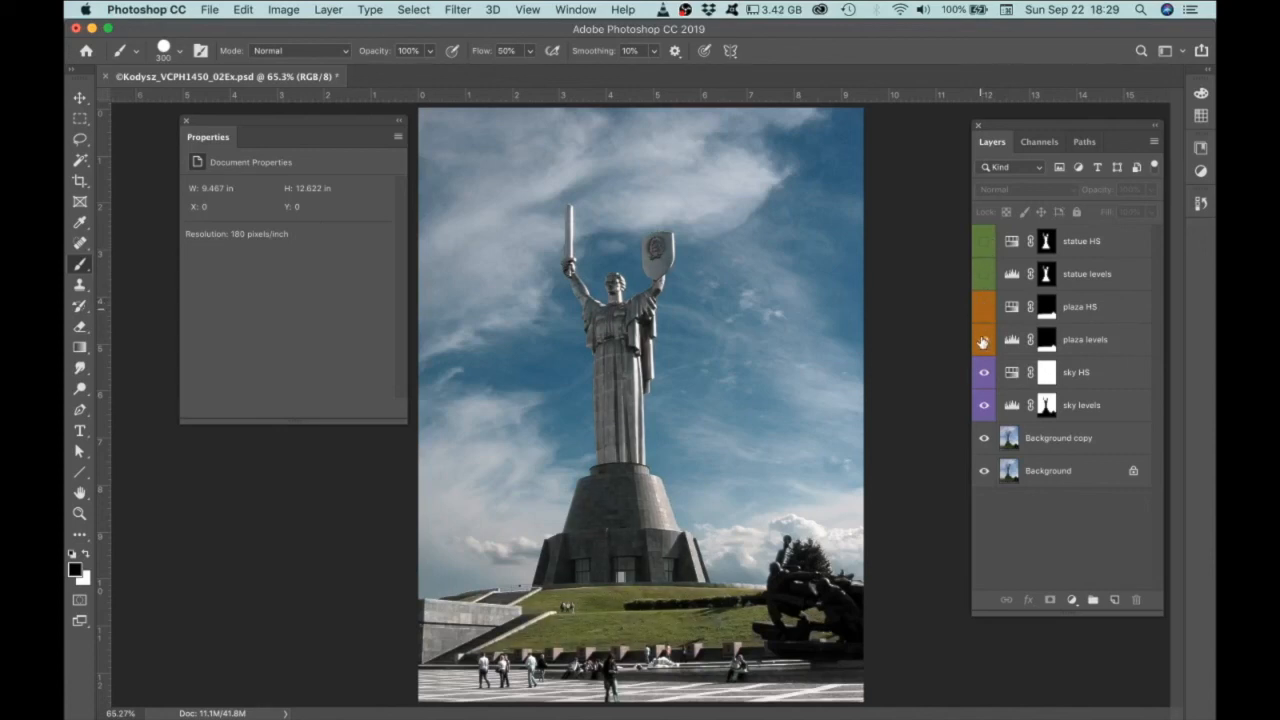
left_click(983, 340)
left_click(983, 340)
left_click(983, 373)
left_click(983, 373)
left_click(984, 405)
left_click(984, 405)
left_click_drag(984, 306, 984, 241)
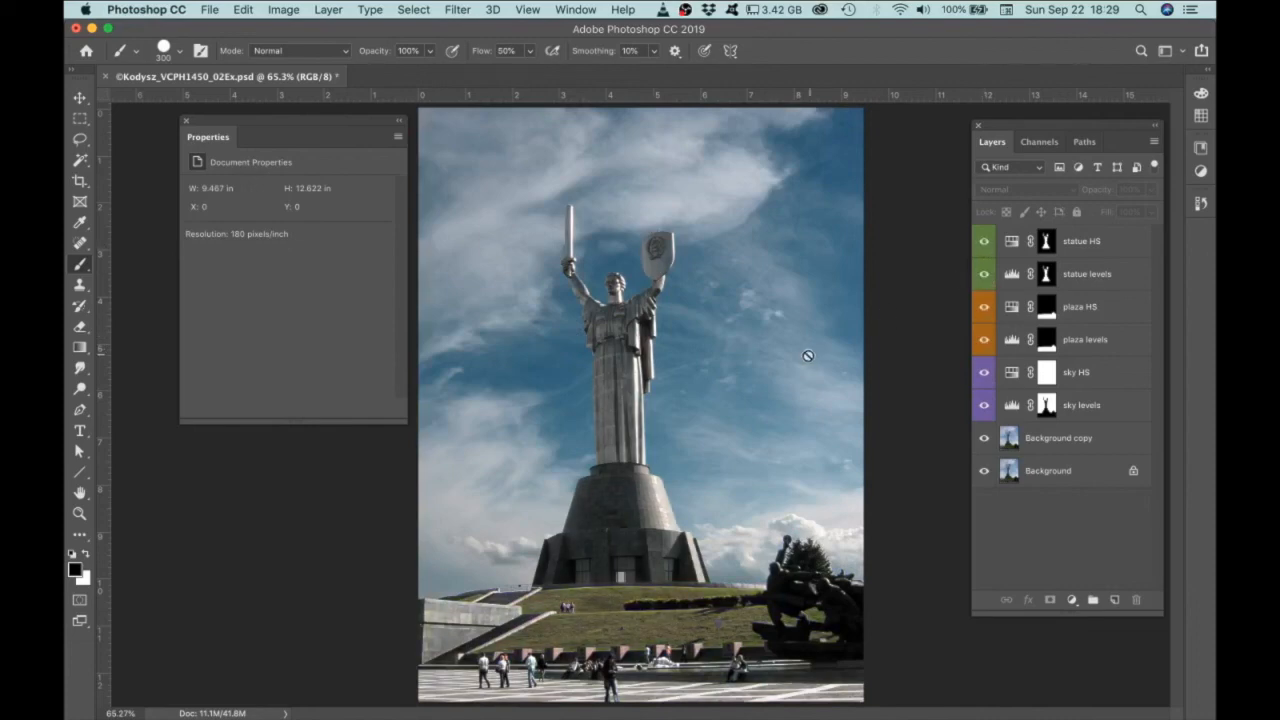